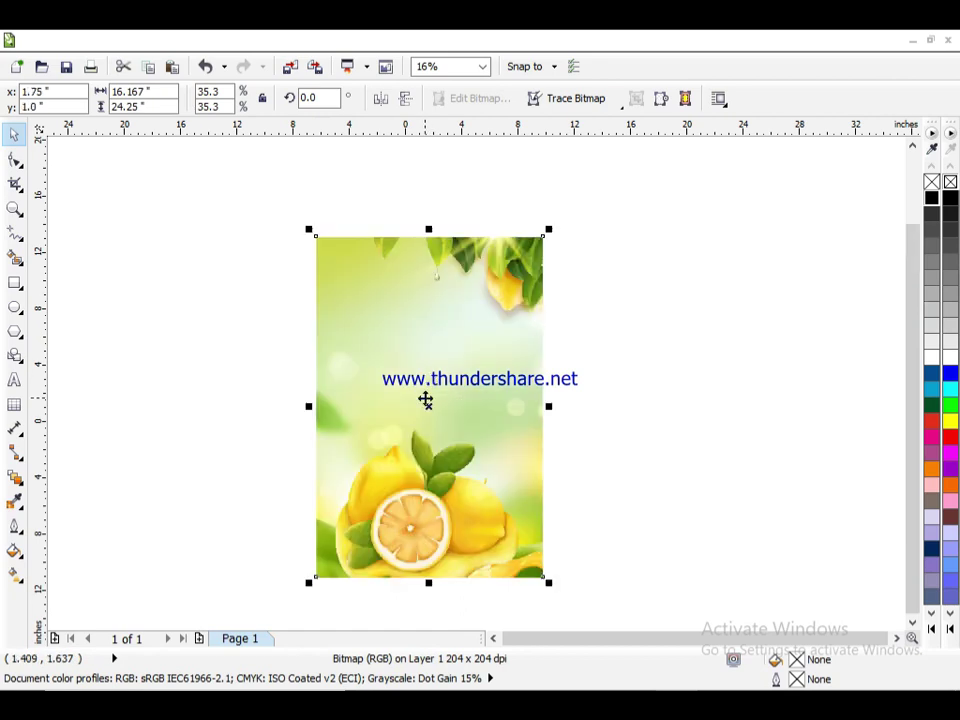
# Scale the lemon image down to about 4.28 by 6.42 inches and shift it slightly to the right.
pyautogui.moveTo(313, 588); pyautogui.dragTo(403, 471)
pyautogui.scroll(1, 405, 473)
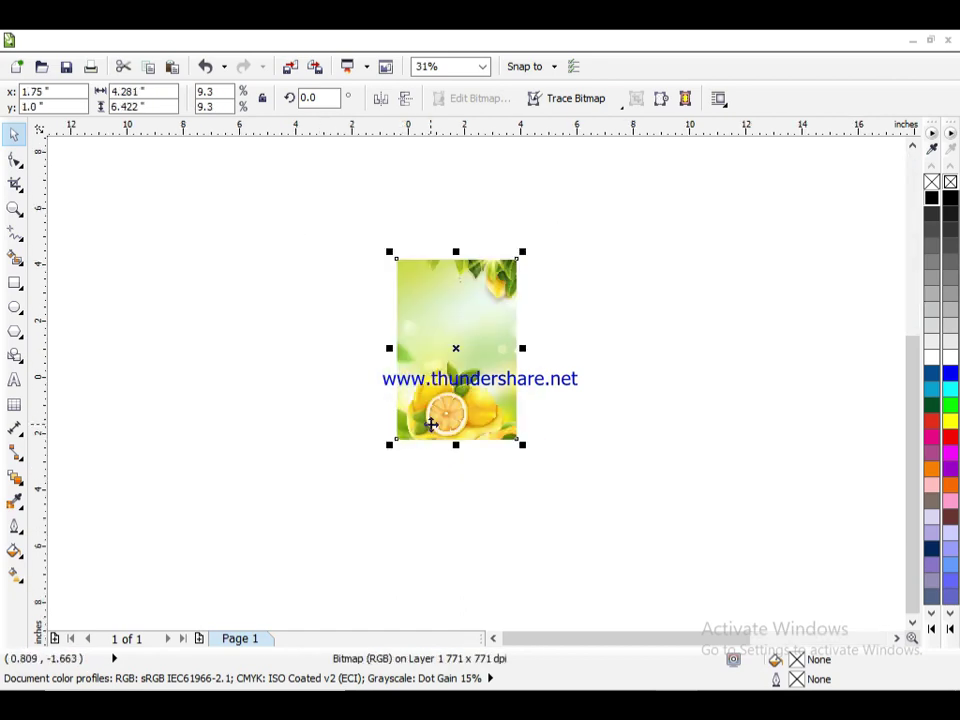
pyautogui.moveTo(431, 424); pyautogui.dragTo(458, 420)
pyautogui.scroll(1, 418, 386)
# PowerClip the lemon image inside the business-card rectangle.
pyautogui.click(277, 40)
pyautogui.click(483, 302)
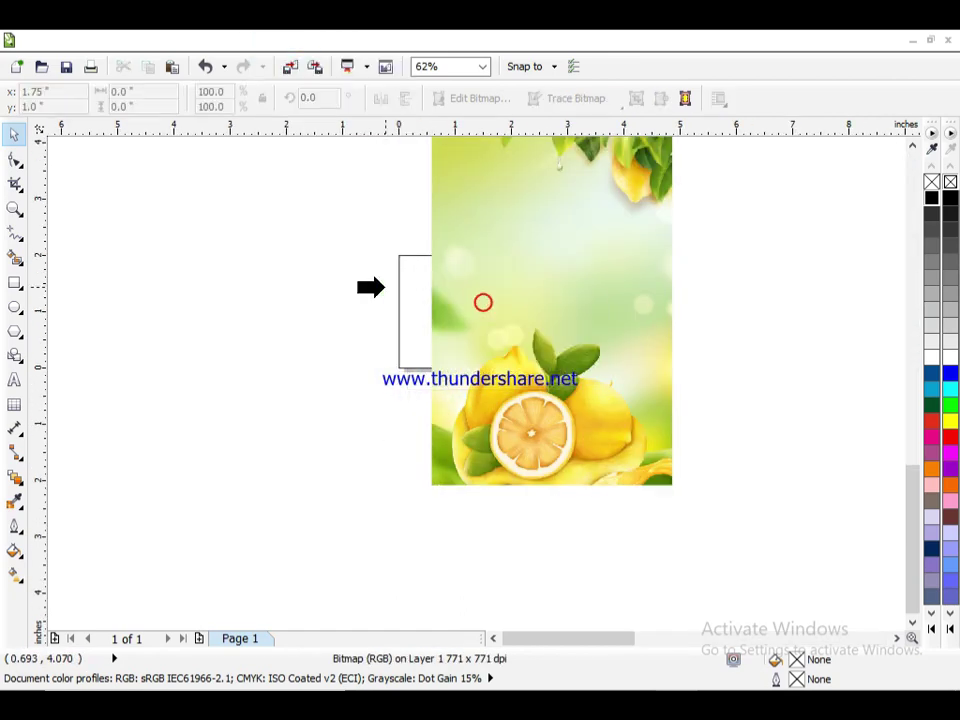
pyautogui.click(406, 294)
# Edit the PowerClip contents, centring the lemon image on the page and resizing it to 3.5 inches wide by about 5.33 inches high.
pyautogui.keyDown('ctrl'); pyautogui.click(407, 294); pyautogui.keyUp('ctrl')
pyautogui.moveTo(653, 443); pyautogui.dragTo(615, 344)
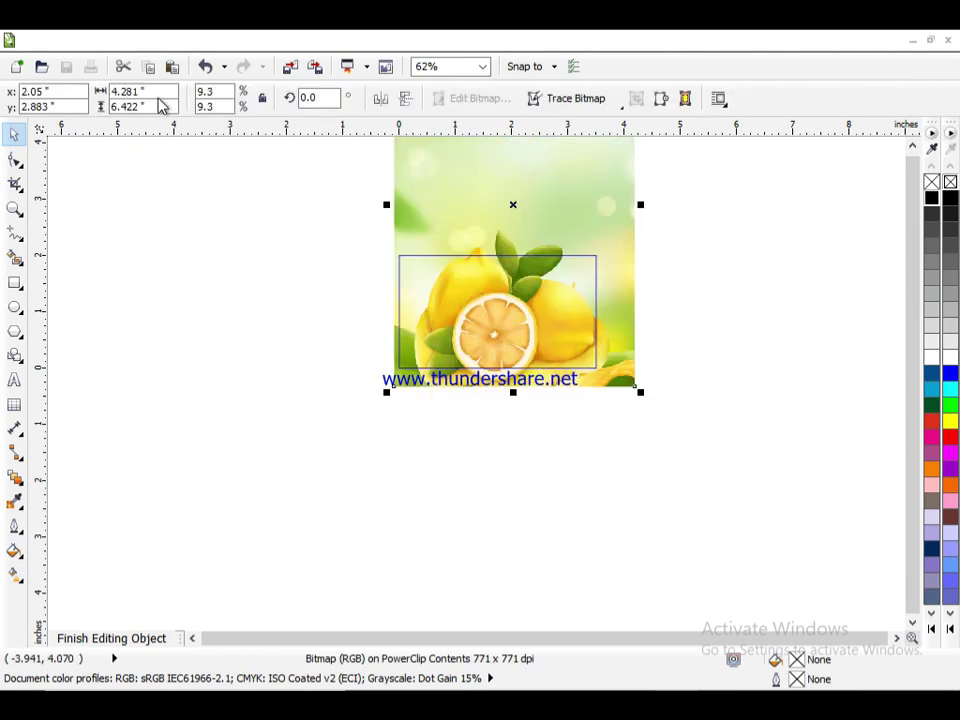
pyautogui.moveTo(641, 393); pyautogui.dragTo(578, 298)
pyautogui.press('p')
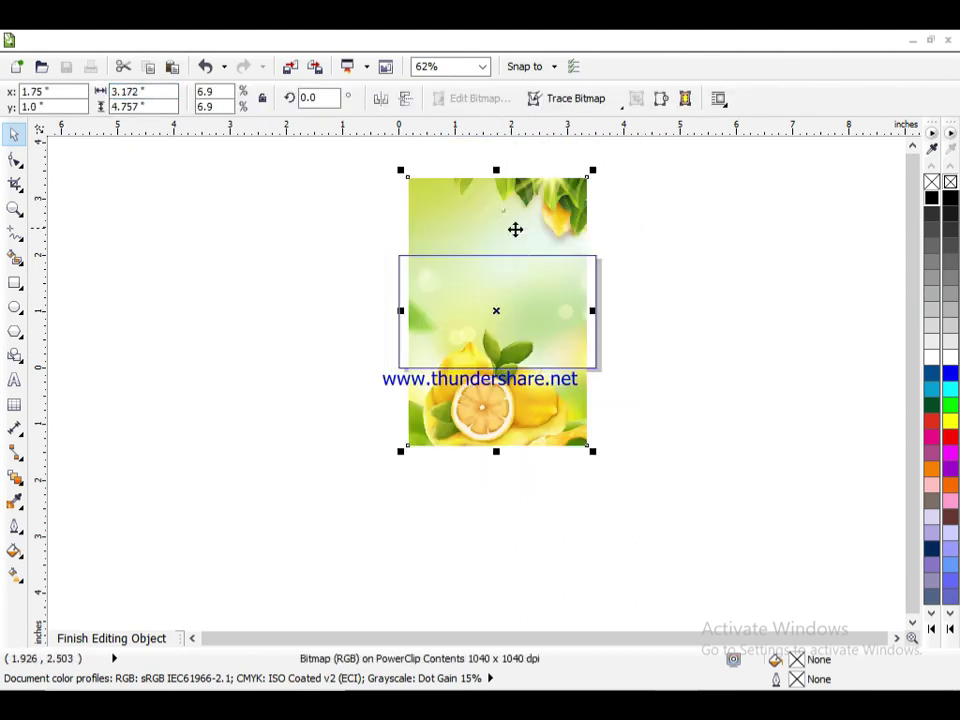
pyautogui.moveTo(597, 466); pyautogui.dragTo(622, 470)
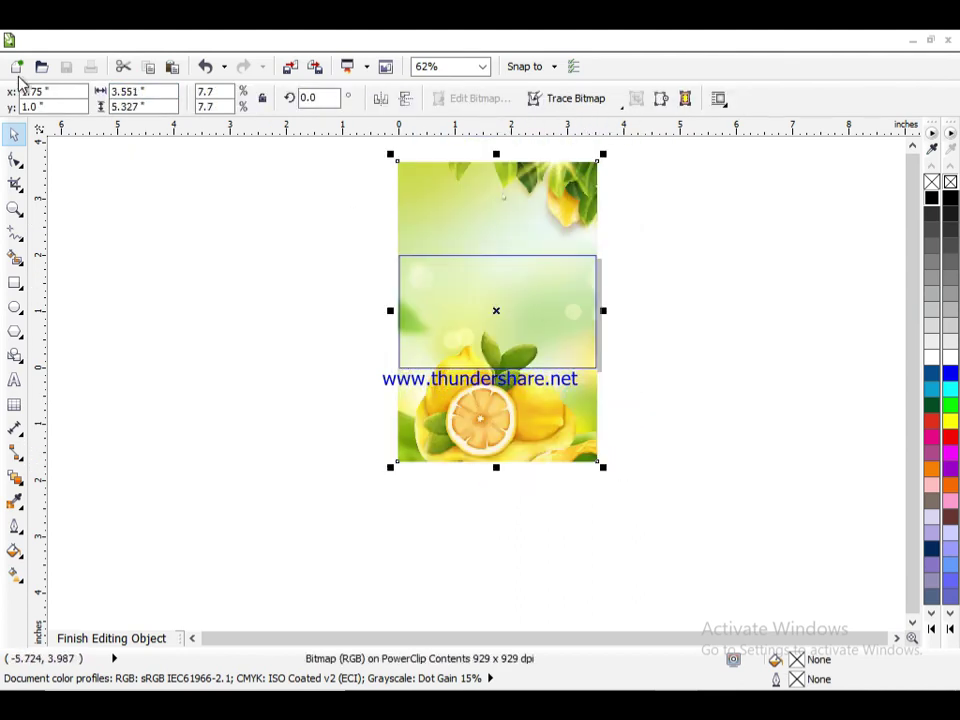
pyautogui.moveTo(140, 94); pyautogui.dragTo(127, 93)
pyautogui.press('BackSpace')
pyautogui.press('Return')
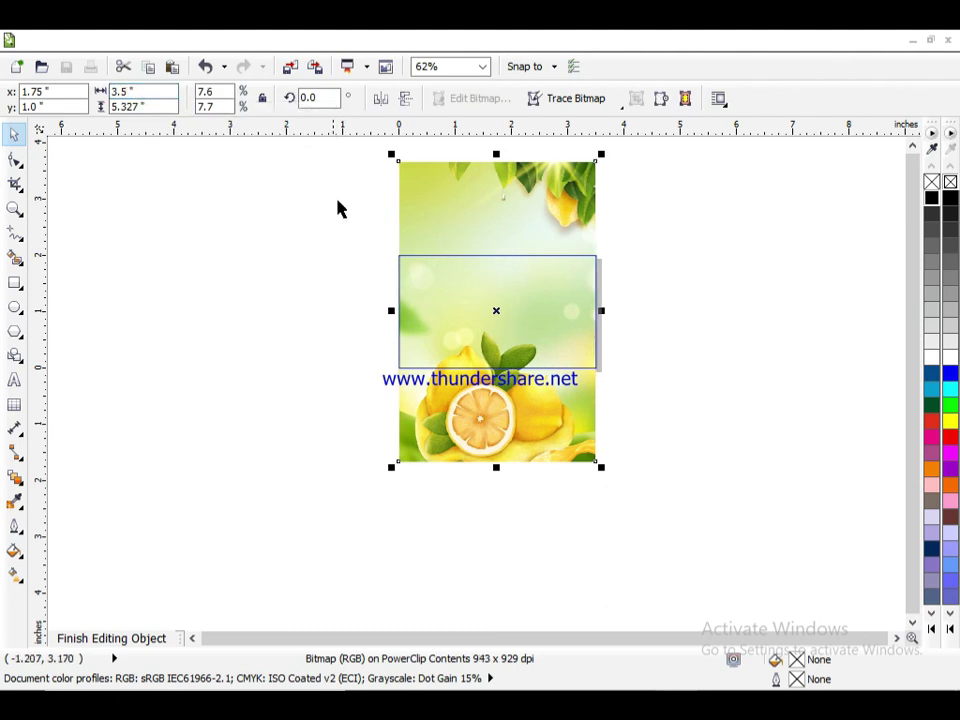
# Move the image straight up inside the frame so the lemons fill the card, and finish editing the PowerClip contents.
pyautogui.scroll(1, 497, 389)
pyautogui.moveTo(555, 453); pyautogui.dragTo(560, 301)
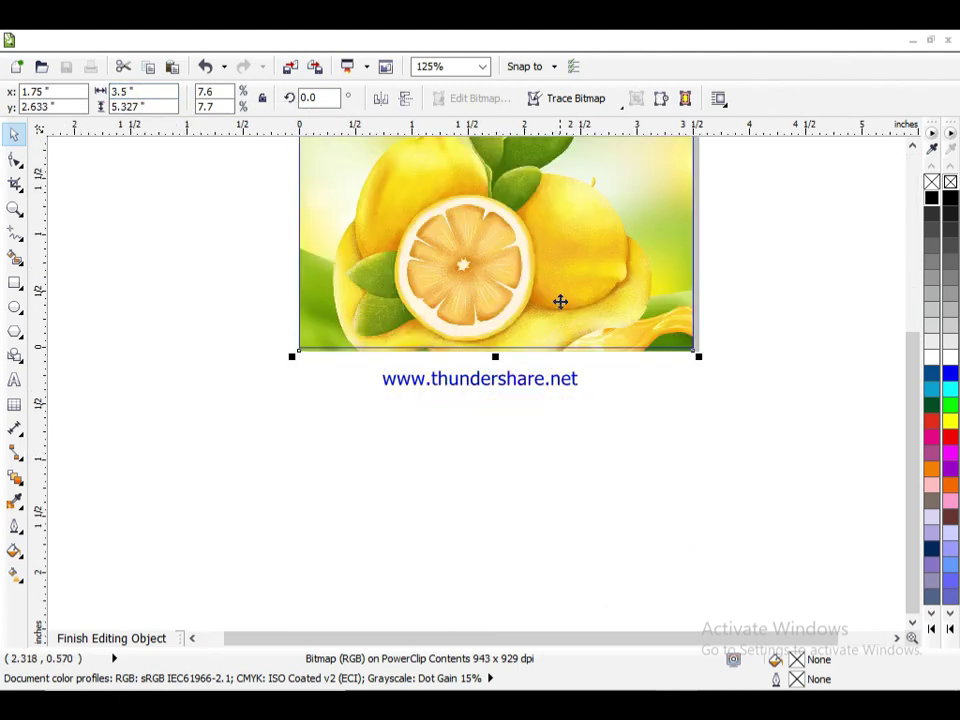
pyautogui.scroll(3, 911, 420)
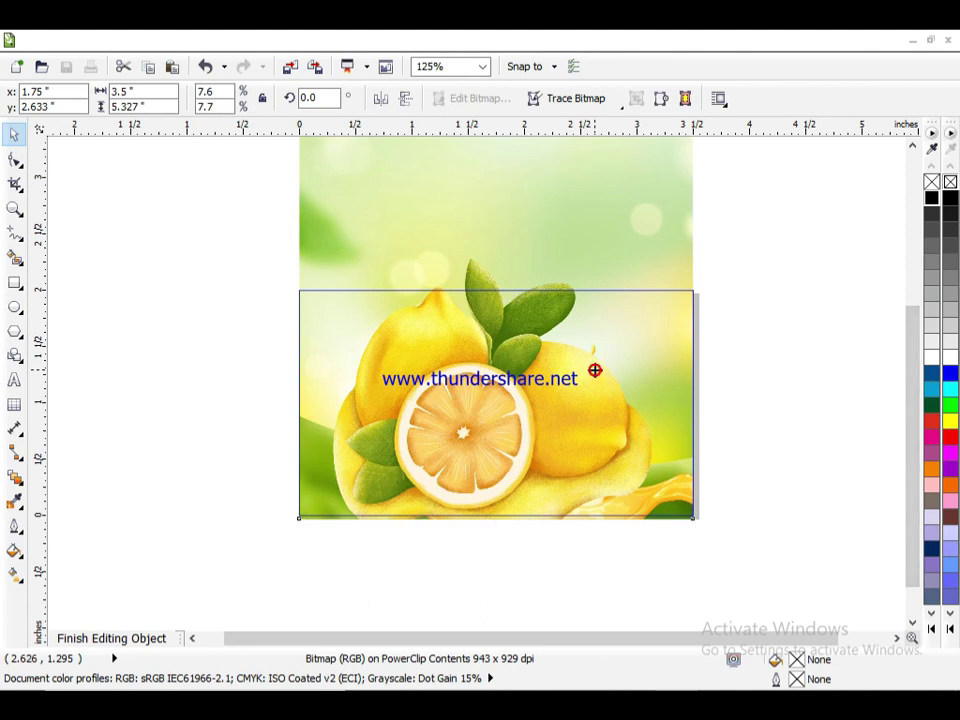
pyautogui.moveTo(598, 373); pyautogui.dragTo(601, 369)
pyautogui.hotkey('ctrl', 'z')
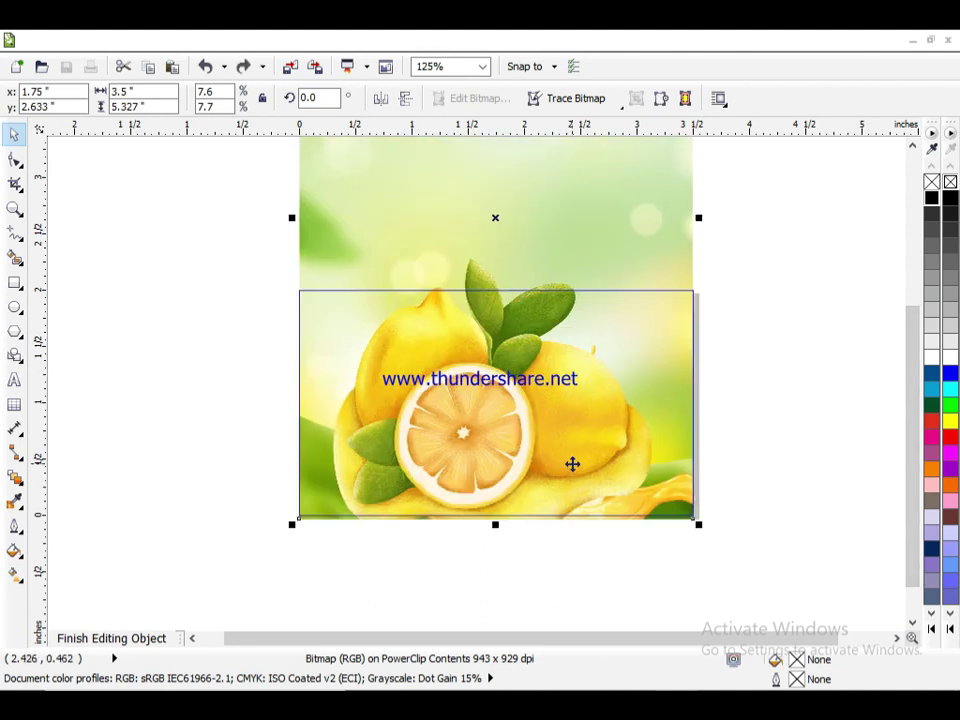
pyautogui.keyDown('ctrl'); pyautogui.click(741, 487); pyautogui.keyUp('ctrl')
# Remove the outline from the card's PowerClip frame.
pyautogui.click(221, 431)
pyautogui.click(516, 401)
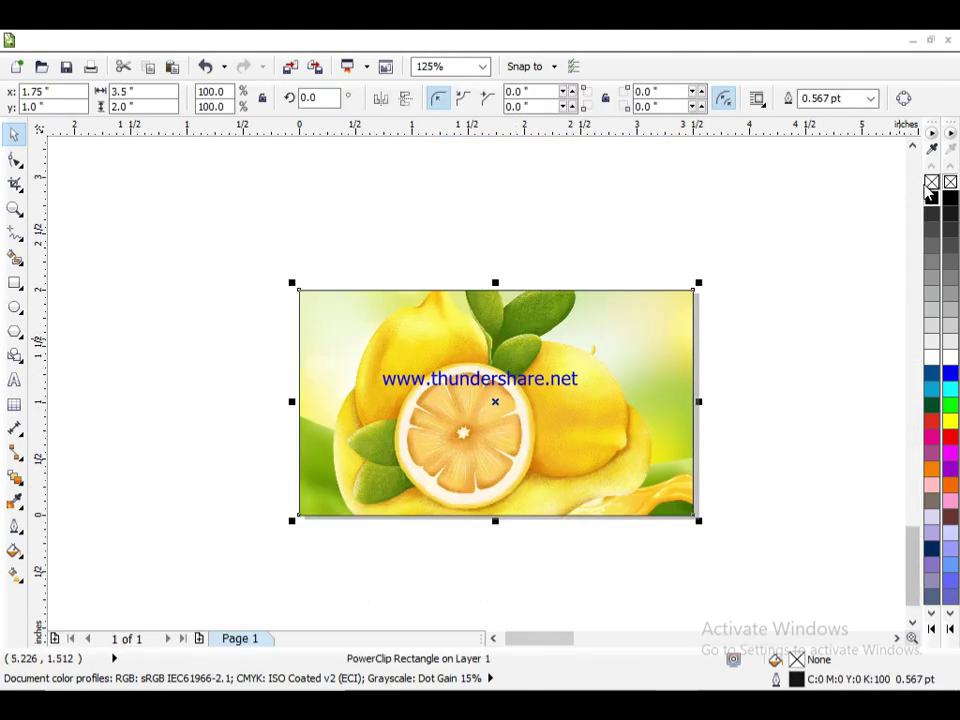
pyautogui.click(223, 279)
# Draw a rectangle about 0.98 by 0.35 inches along the card's top edge near its left corner.
pyautogui.click(15, 283)
pyautogui.moveTo(309, 290); pyautogui.dragTo(420, 328)
pyautogui.click(14, 133)
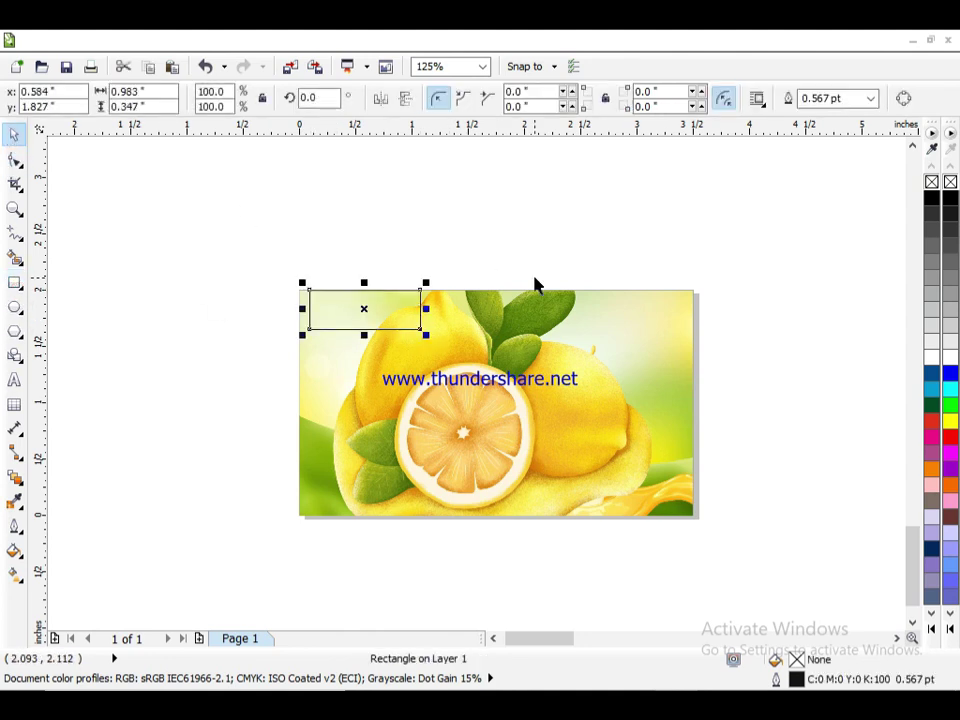
# Fill the small rectangle dark green (C100 M0 Y100 K65) without outline and round its two lower corners to 0.15 inches.
pyautogui.click(931, 408)
pyautogui.rightClick(931, 181)
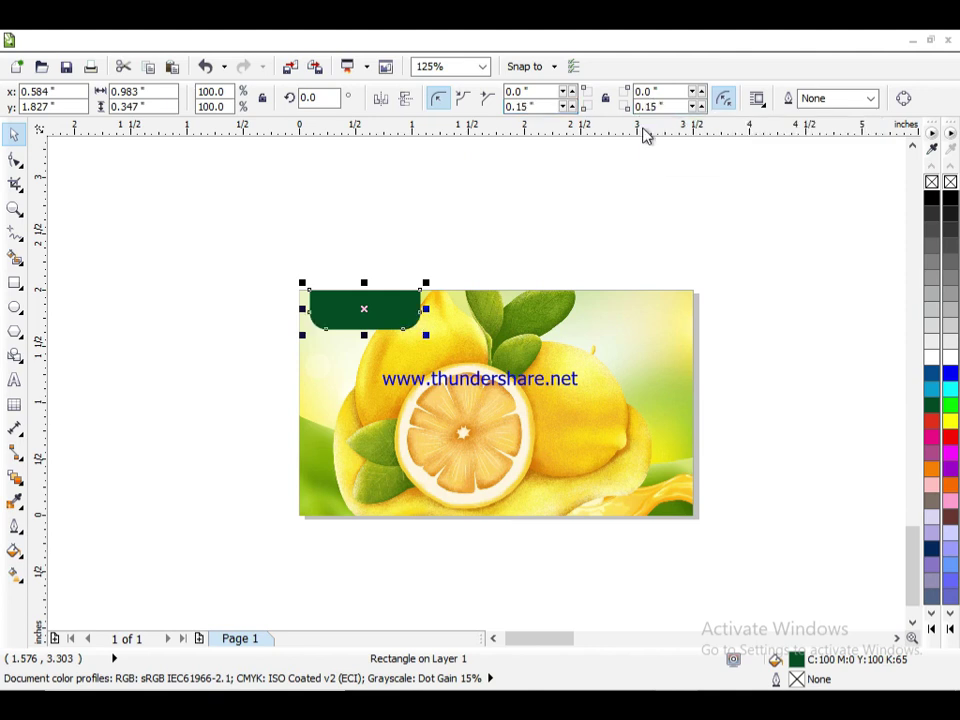
pyautogui.click(560, 205)
pyautogui.click(401, 313)
pyautogui.click(126, 273)
# Move the six prepared text objects from the far pasteboard area to just below the card.
pyautogui.scroll(-4, 290, 423)
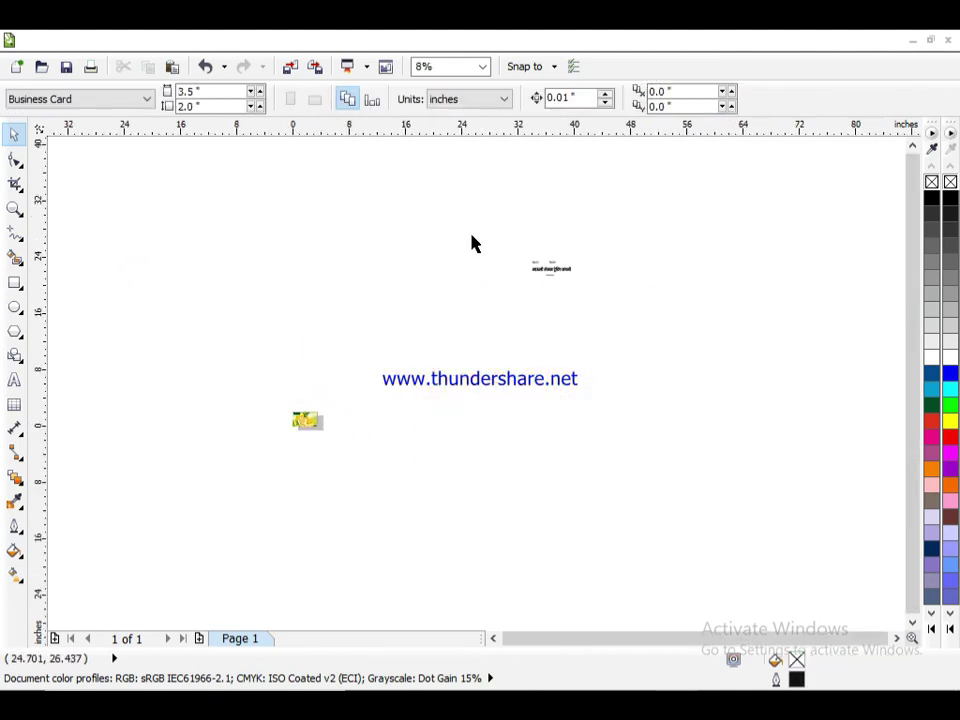
pyautogui.moveTo(472, 237); pyautogui.dragTo(602, 292)
pyautogui.moveTo(549, 265); pyautogui.dragTo(387, 370)
pyautogui.scroll(2, 297, 459)
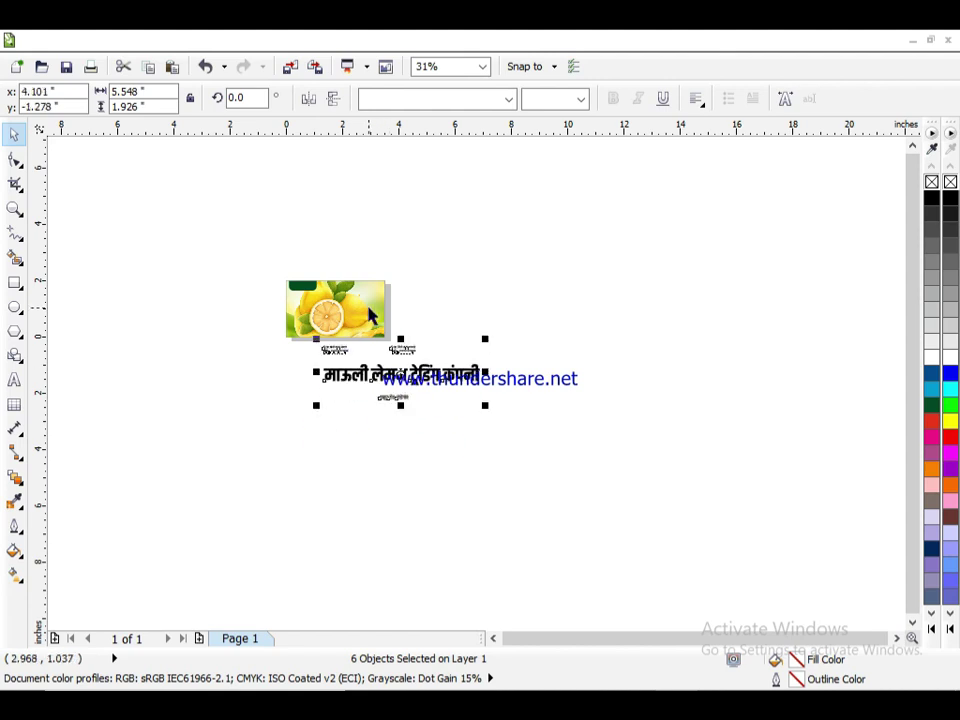
pyautogui.scroll(1, 342, 349)
pyautogui.click(200, 371)
# Place the first proprietor's name and phone number texts on the green tab at the card's upper left.
pyautogui.moveTo(290, 329); pyautogui.dragTo(372, 369)
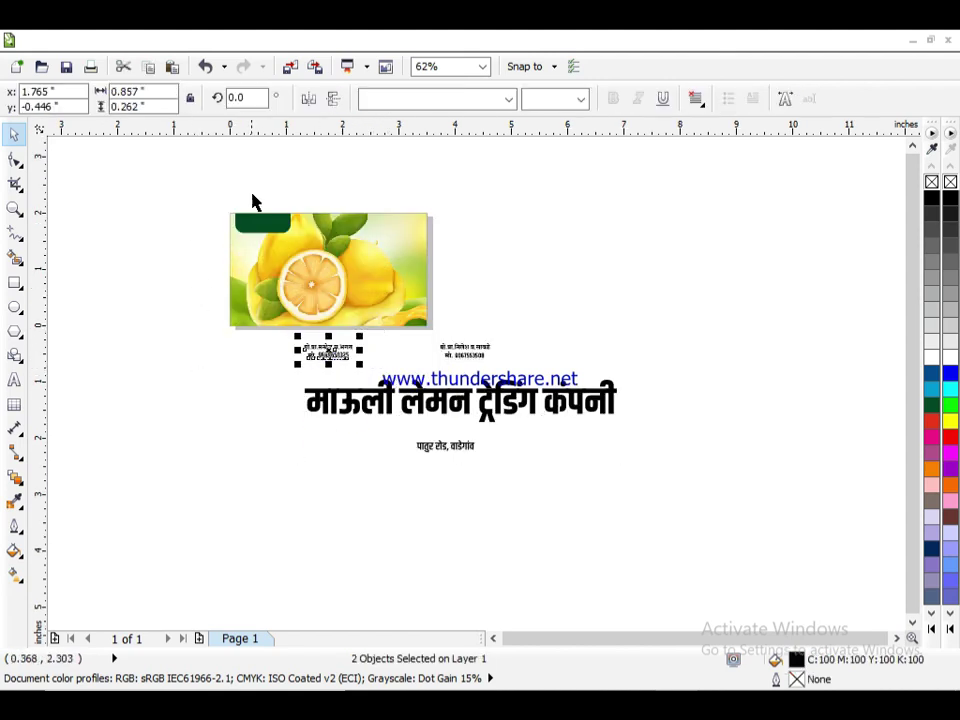
pyautogui.scroll(2, 253, 199)
pyautogui.moveTo(415, 520); pyautogui.dragTo(282, 263)
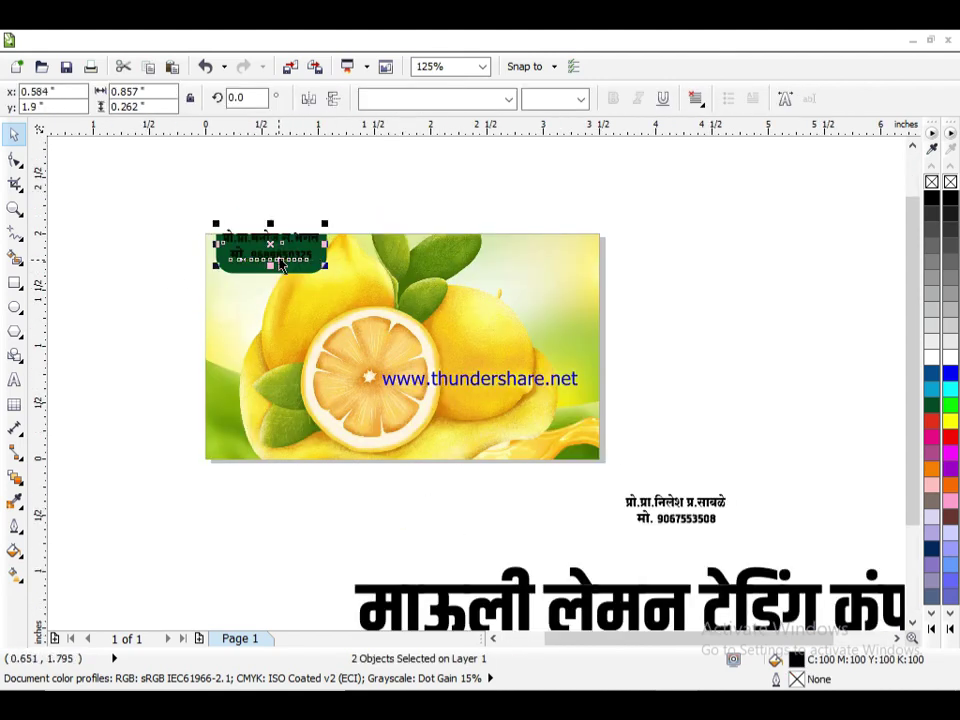
pyautogui.scroll(2, 242, 201)
pyautogui.scroll(2, 240, 185)
pyautogui.press('Escape')
# Fill the first proprietor's name with yellow (C0 M20 Y100 K0) and the phone number below it with white.
pyautogui.click(341, 413)
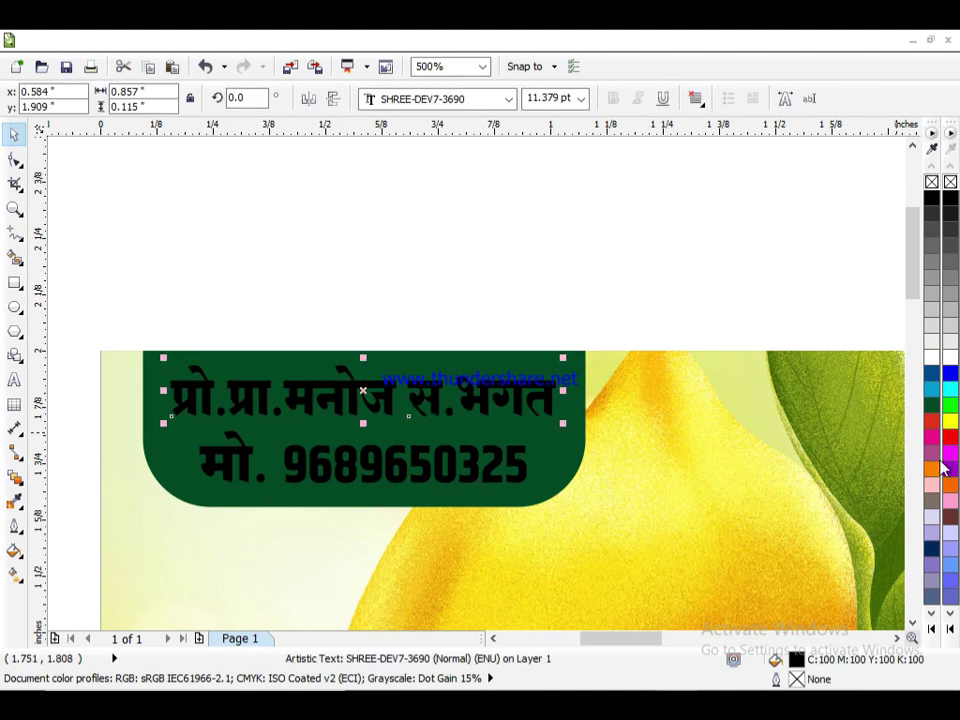
pyautogui.click(932, 471)
pyautogui.doubleClick(800, 665)
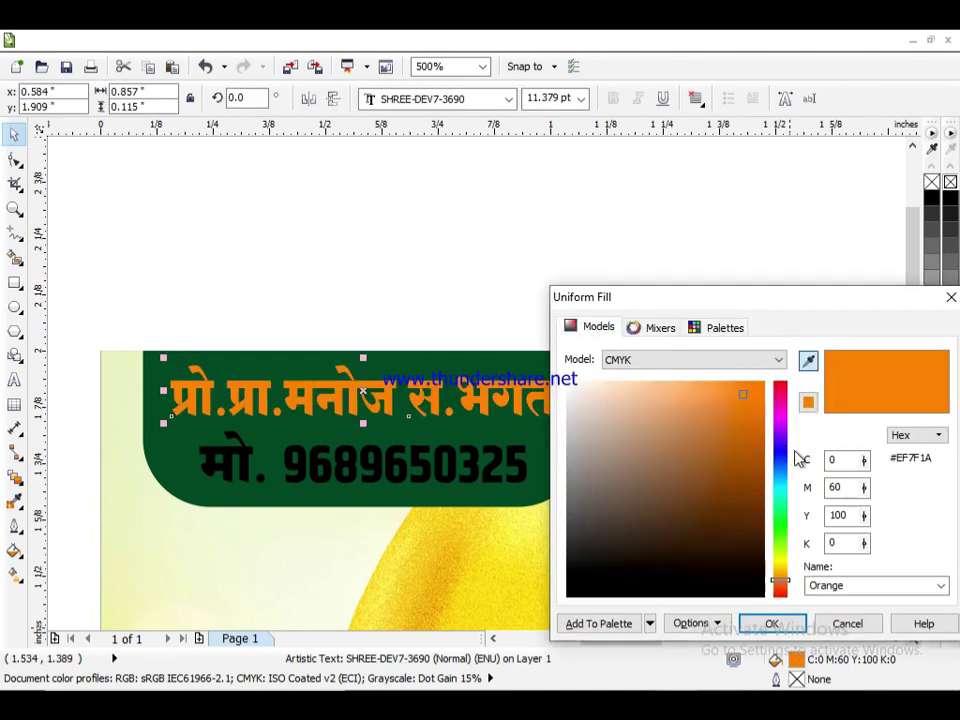
pyautogui.click(772, 624)
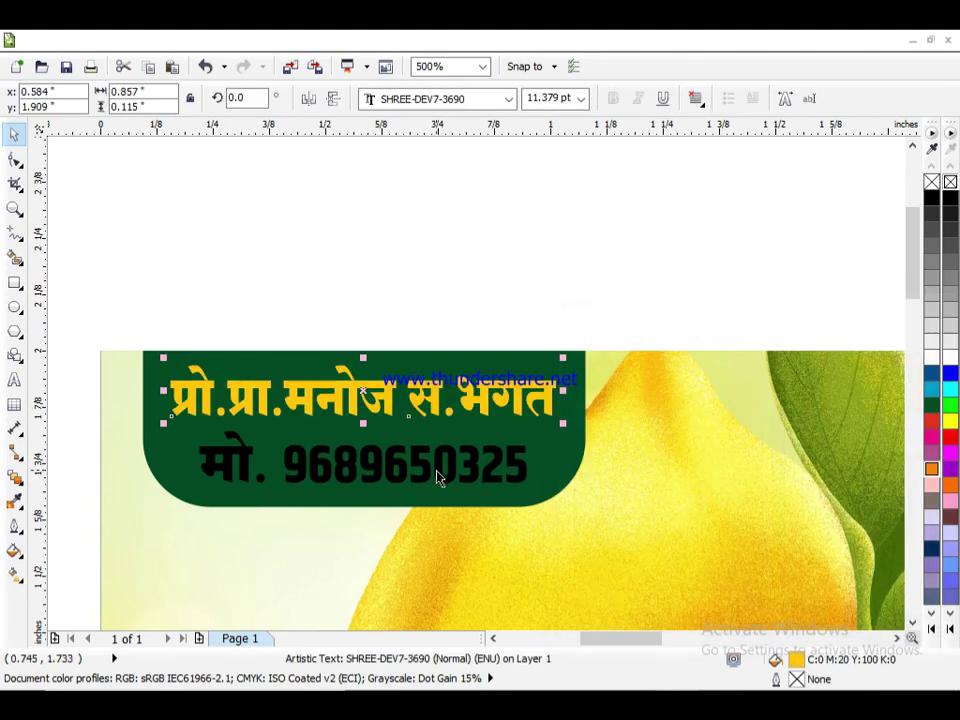
pyautogui.click(439, 470)
pyautogui.click(932, 357)
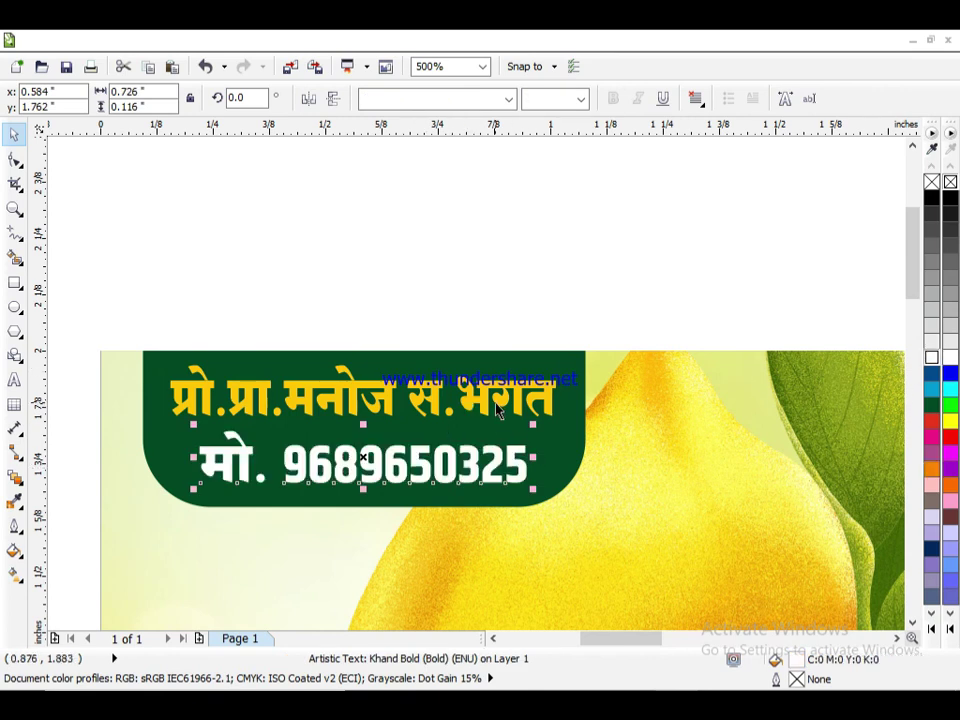
# Group the first proprietor's name and phone number and centre the group on the green tab.
pyautogui.click(497, 410)
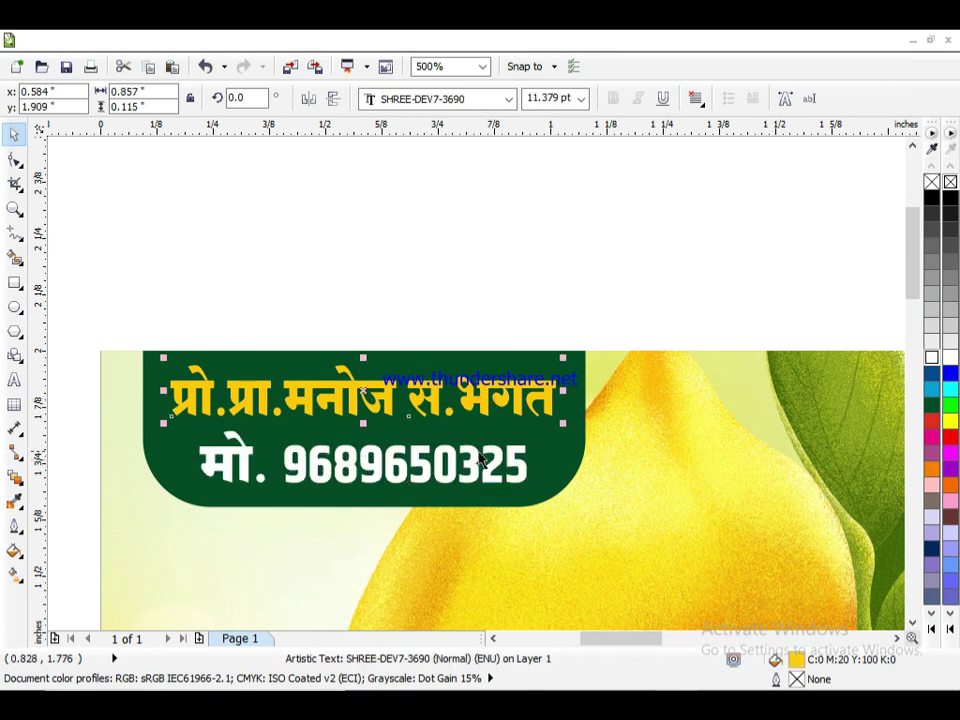
pyautogui.keyDown('shift'); pyautogui.click(479, 460); pyautogui.keyUp('shift')
pyautogui.hotkey('ctrl', 'g')
pyautogui.keyDown('shift'); pyautogui.click(553, 440); pyautogui.keyUp('shift')
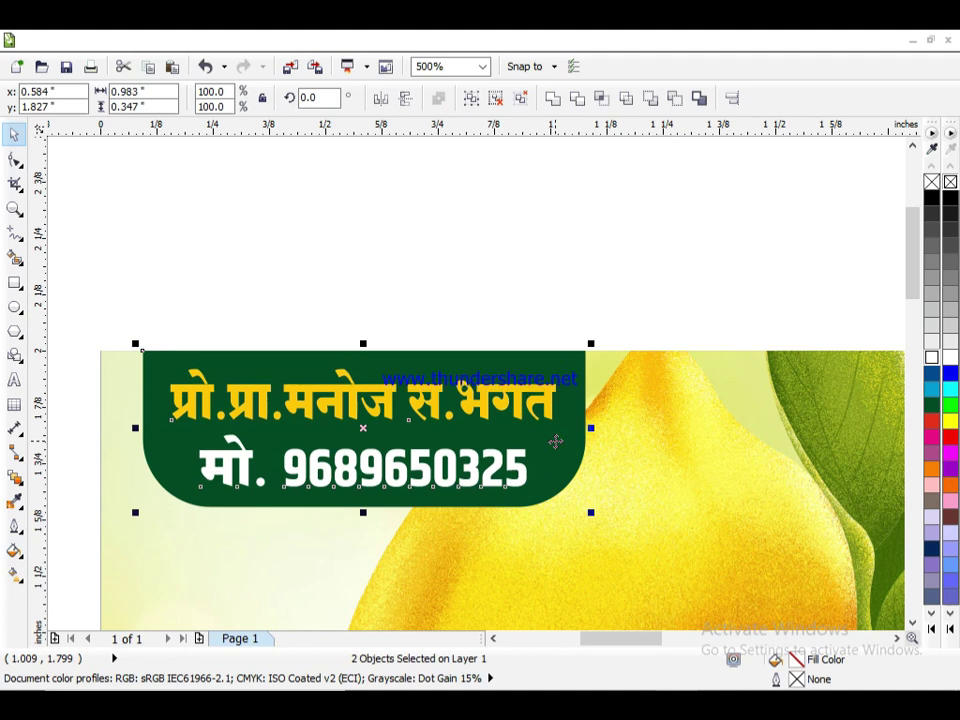
pyautogui.click(311, 317)
# Duplicate the green tab horizontally to the card's upper right corner.
pyautogui.scroll(-2, 152, 398)
pyautogui.click(149, 405)
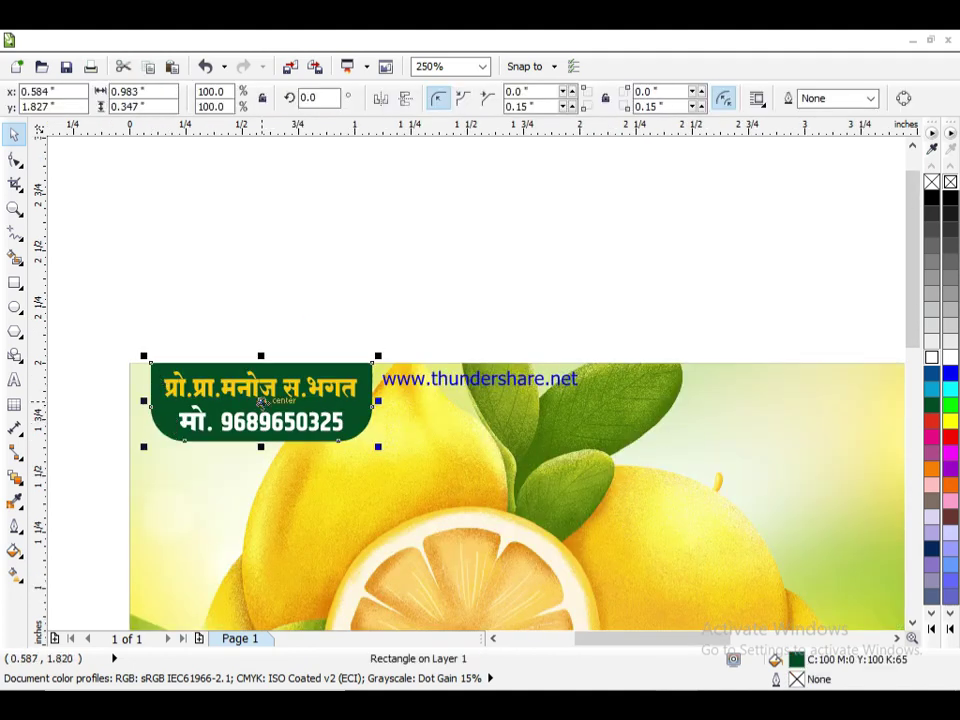
pyautogui.scroll(-2, 262, 402)
pyautogui.moveTo(231, 408); pyautogui.dragTo(497, 421)
pyautogui.click(407, 268)
# Move the second proprietor's name and phone number onto the right green tab and bring them to the front.
pyautogui.scroll(-2, 450, 474)
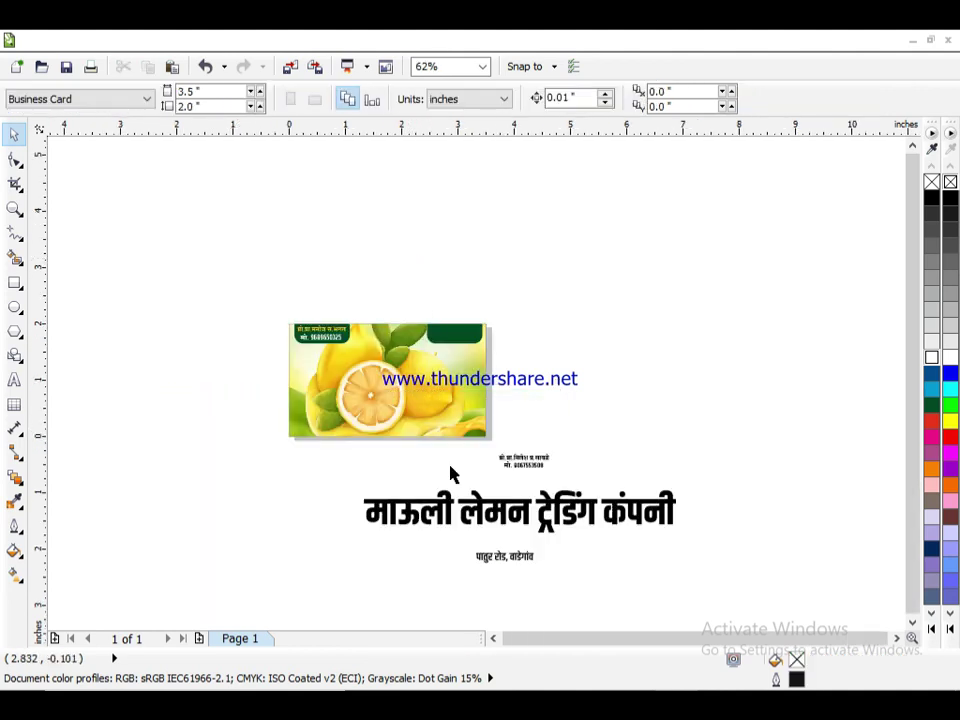
pyautogui.scroll(2, 604, 452)
pyautogui.moveTo(574, 456); pyautogui.dragTo(452, 522)
pyautogui.moveTo(510, 490); pyautogui.dragTo(381, 224)
pyautogui.scroll(2, 269, 208)
pyautogui.hotkey('shift', 'pageup')
pyautogui.click(747, 337)
# Fill the second proprietor's phone number with white and select the name above it.
pyautogui.click(565, 269)
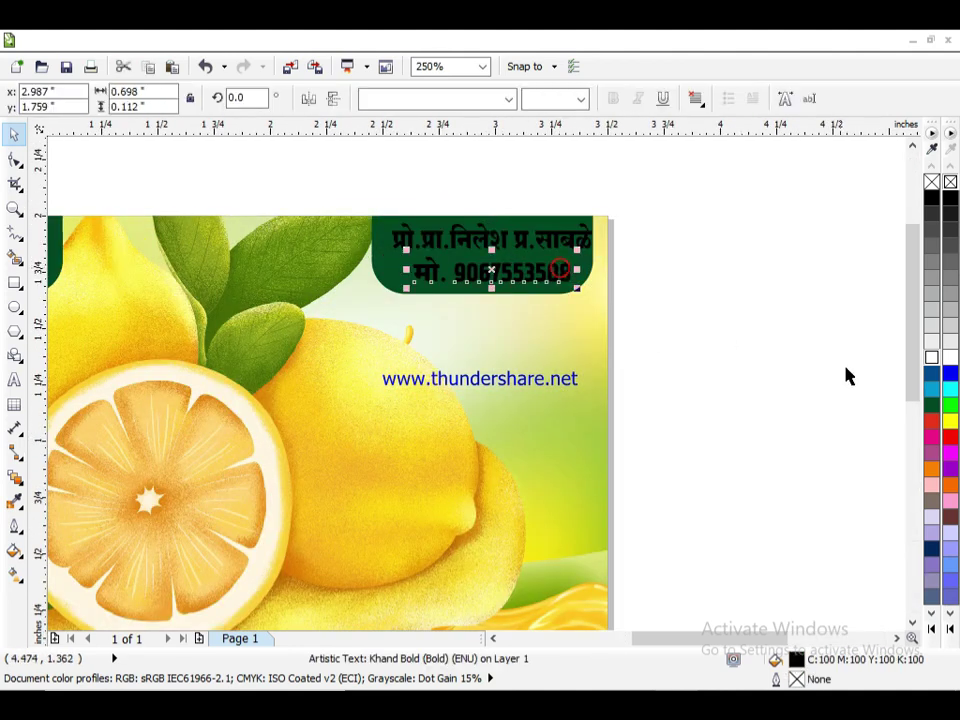
pyautogui.click(931, 358)
pyautogui.click(432, 241)
pyautogui.doubleClick(931, 468)
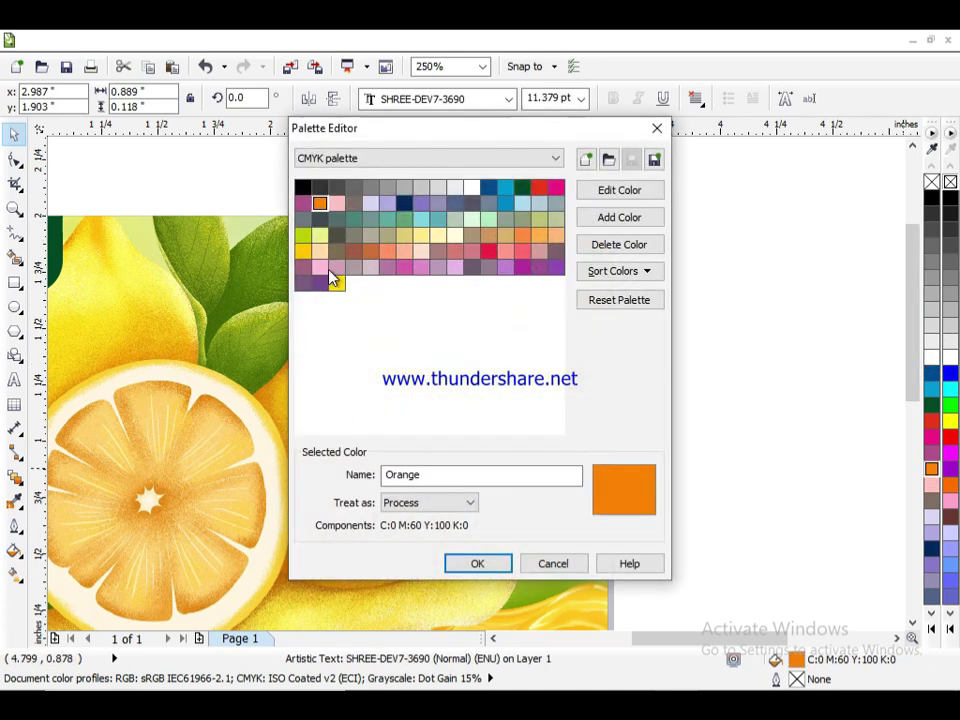
pyautogui.click(304, 251)
pyautogui.click(476, 563)
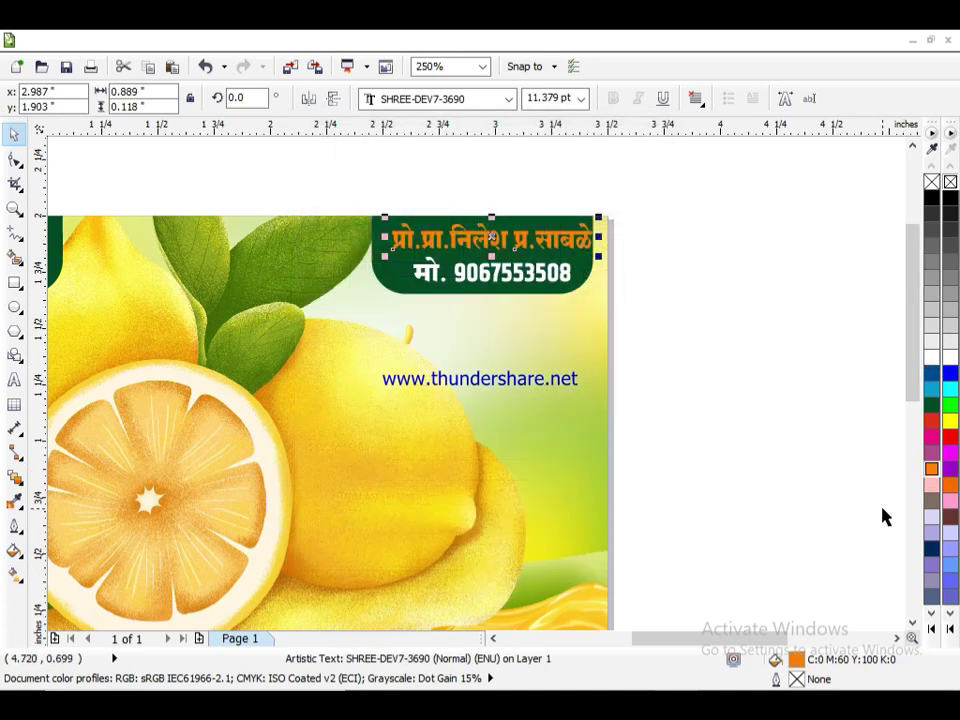
pyautogui.press('F12')
pyautogui.click(537, 511)
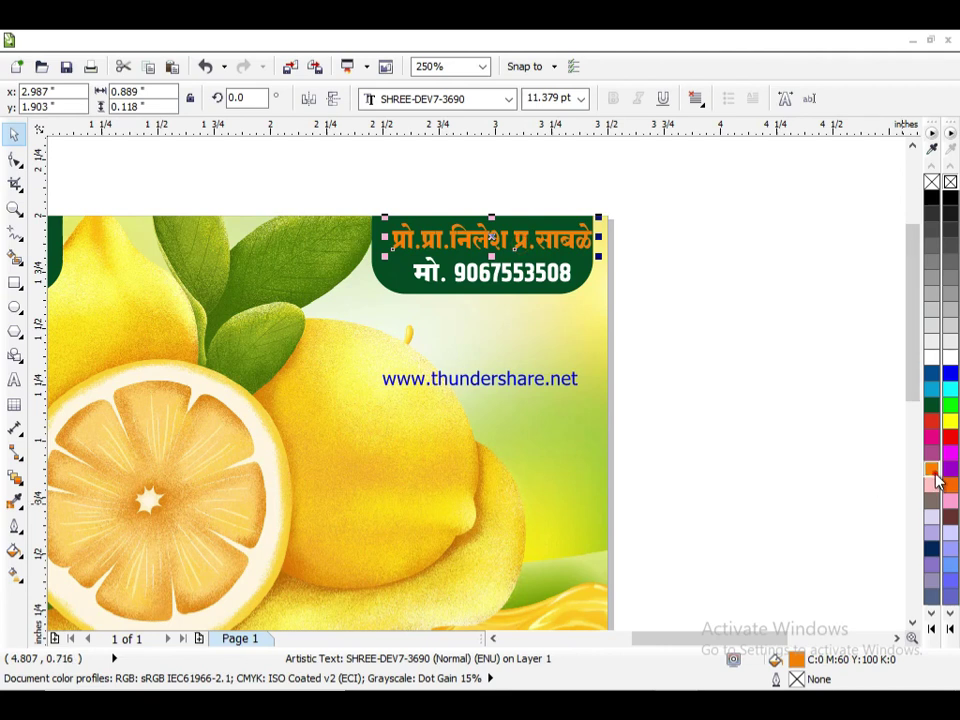
# Fill the second proprietor's name with C0 M20 Y100 K0 and centre both texts horizontally on the right green tab.
pyautogui.hotkey('shift', 'F11')
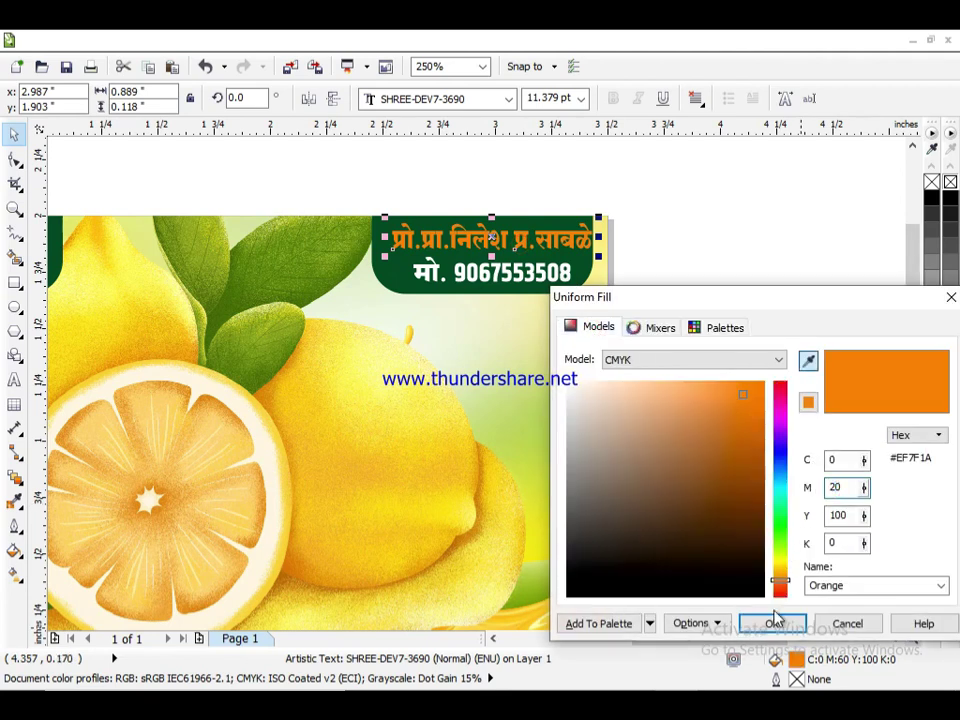
pyautogui.click(775, 621)
pyautogui.keyDown('shift'); pyautogui.click(466, 270); pyautogui.keyUp('shift')
pyautogui.keyDown('shift'); pyautogui.click(391, 274); pyautogui.keyUp('shift')
pyautogui.press('c')
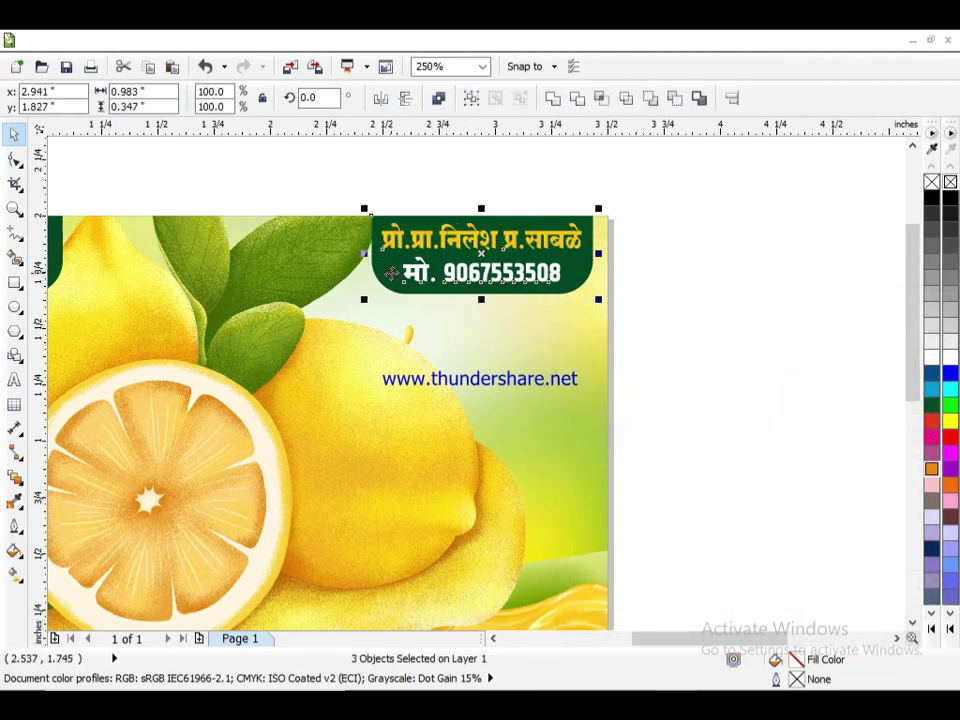
# Group the second proprietor's name and phone number and centre the group vertically on the right green tab.
pyautogui.keyDown('shift'); pyautogui.click(391, 274); pyautogui.keyUp('shift')
pyautogui.hotkey('ctrl', 'g')
pyautogui.keyDown('shift'); pyautogui.click(391, 274); pyautogui.keyUp('shift')
pyautogui.press('e')
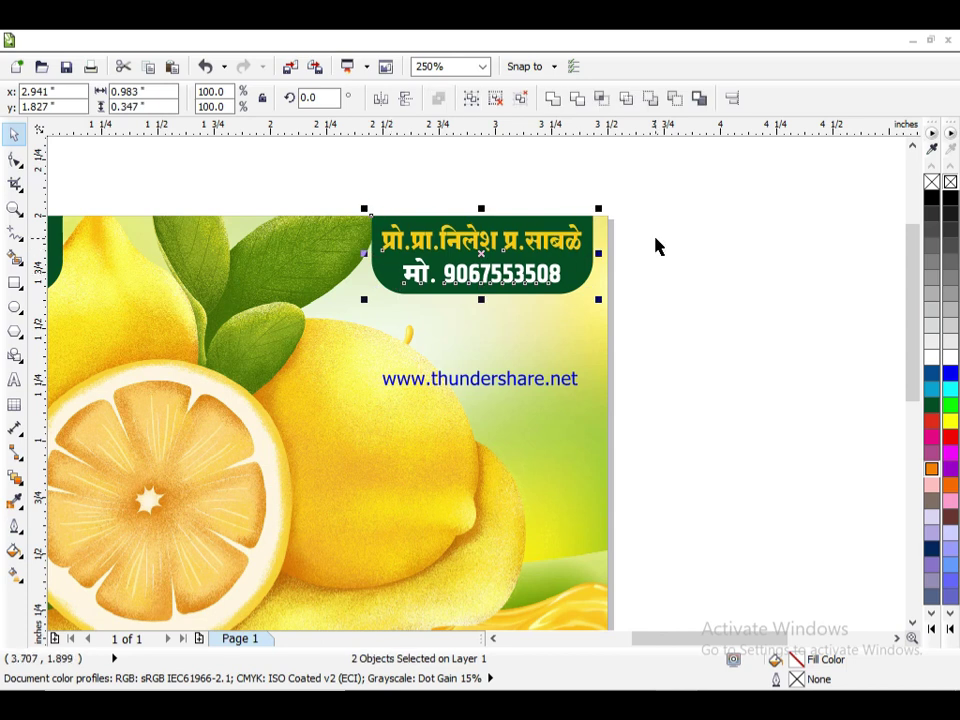
pyautogui.click(656, 246)
# Narrow both green tabs about their centres to a width of about 0.94 inches.
pyautogui.scroll(-1, 707, 246)
pyautogui.scroll(1, 623, 218)
pyautogui.click(485, 270)
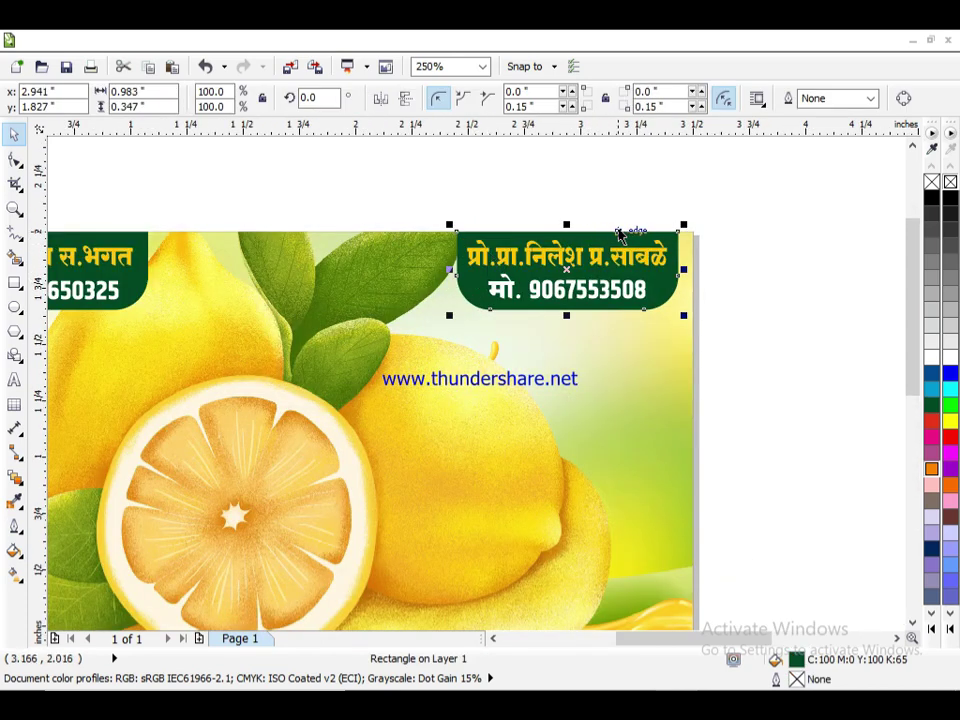
pyautogui.scroll(1, 620, 234)
pyautogui.moveTo(741, 313); pyautogui.dragTo(726, 314)
pyautogui.scroll(-1, 836, 268)
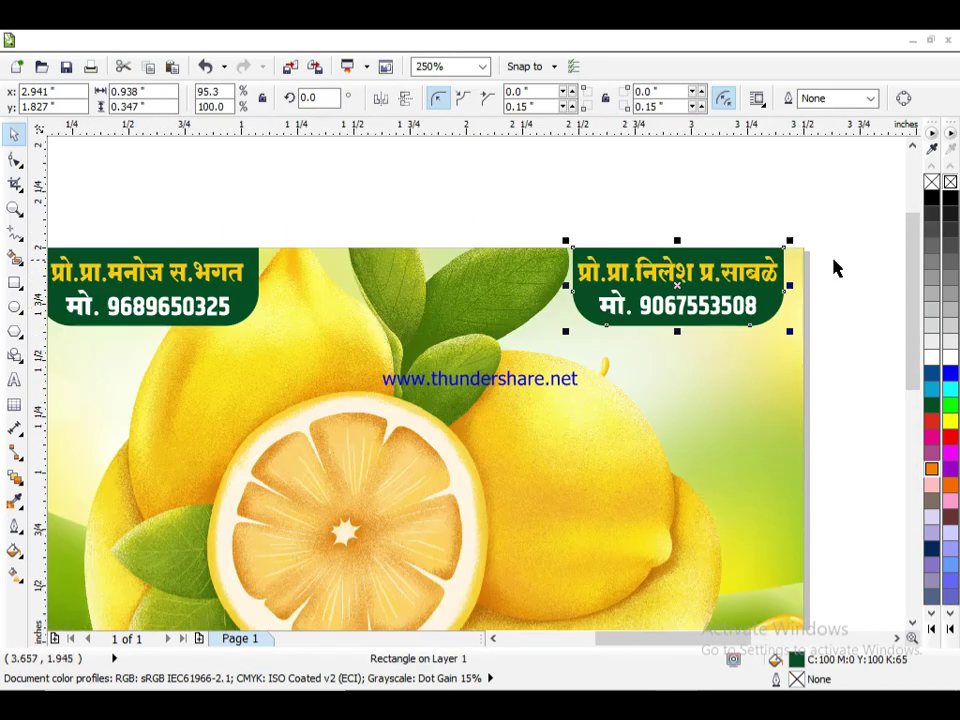
pyautogui.click(252, 292)
pyautogui.click(505, 230)
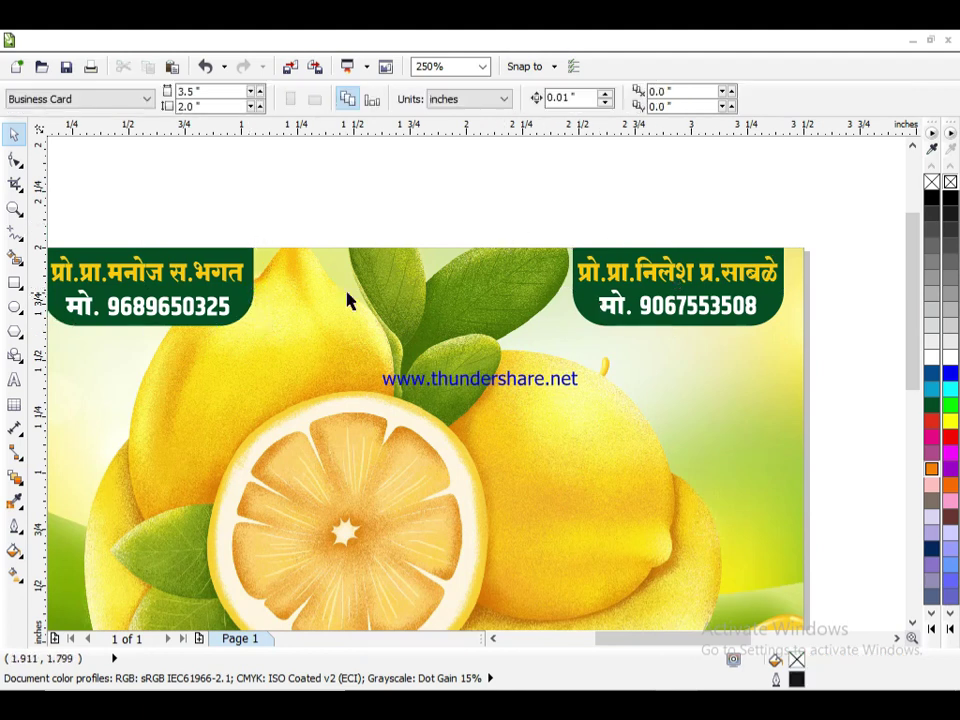
# Select both green tabs with their texts and centre the pair horizontally on the card.
pyautogui.scroll(-1, 193, 317)
pyautogui.scroll(1, 193, 317)
pyautogui.moveTo(161, 221); pyautogui.dragTo(433, 373)
pyautogui.scroll(-1, 662, 279)
pyautogui.moveTo(606, 227); pyautogui.dragTo(776, 320)
pyautogui.keyDown('shift'); pyautogui.click(418, 317); pyautogui.keyUp('shift')
pyautogui.press('Escape')
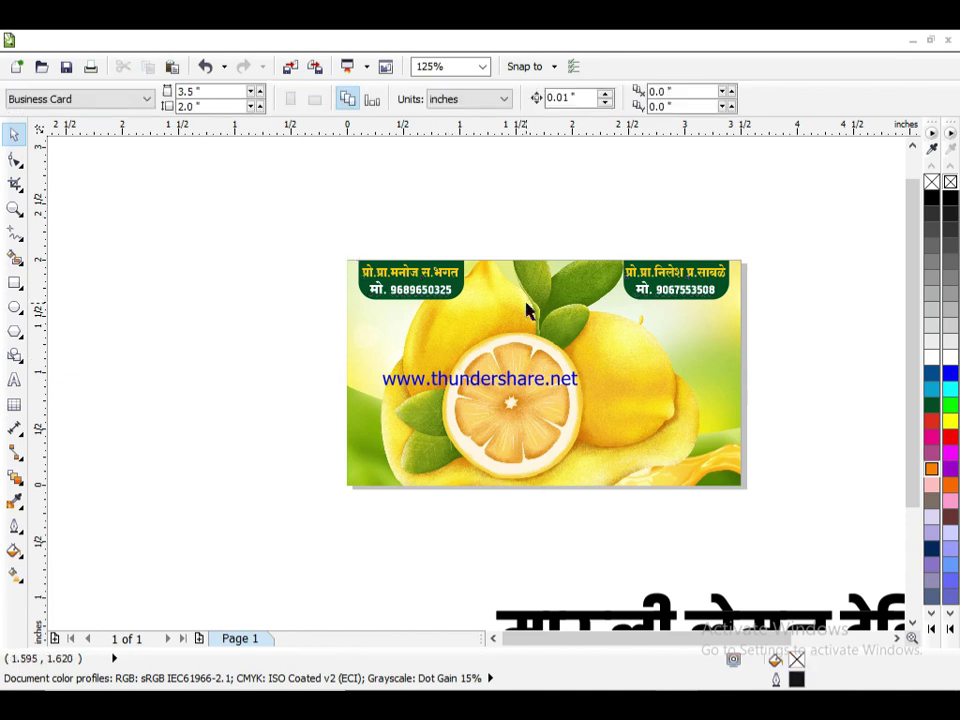
# Place the grouped green contact tabs inside the card background with PowerClip.
pyautogui.click(444, 268)
pyautogui.click(322, 42)
pyautogui.moveTo(291, 44)
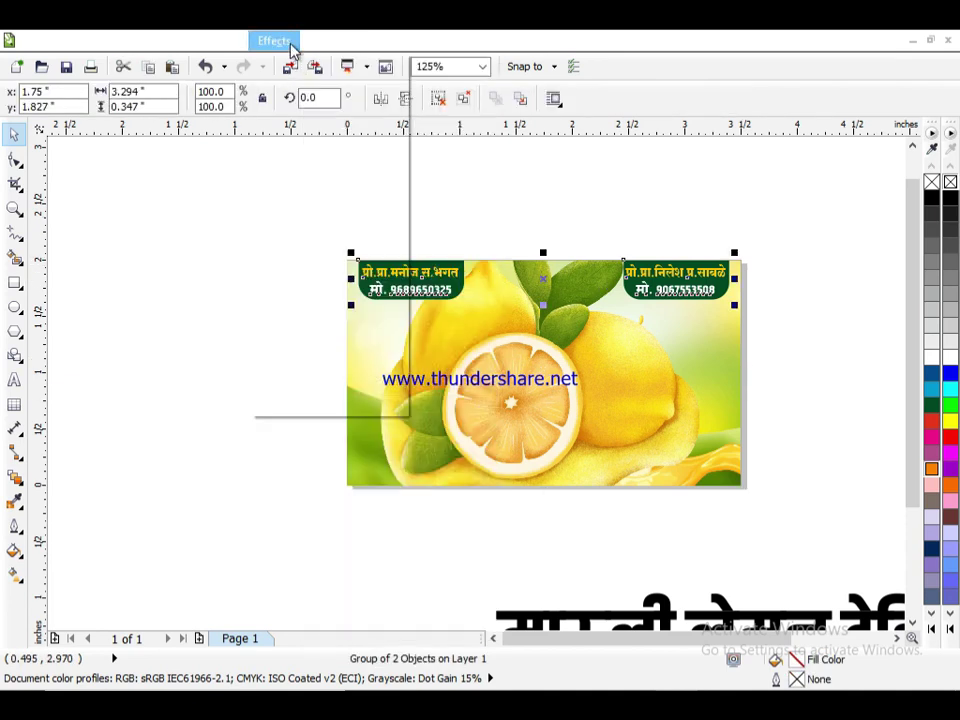
pyautogui.click(336, 300)
pyautogui.click(456, 305)
pyautogui.click(456, 330)
pyautogui.click(227, 283)
# Move the large company name text from below the card onto the card.
pyautogui.scroll(-1, 437, 345)
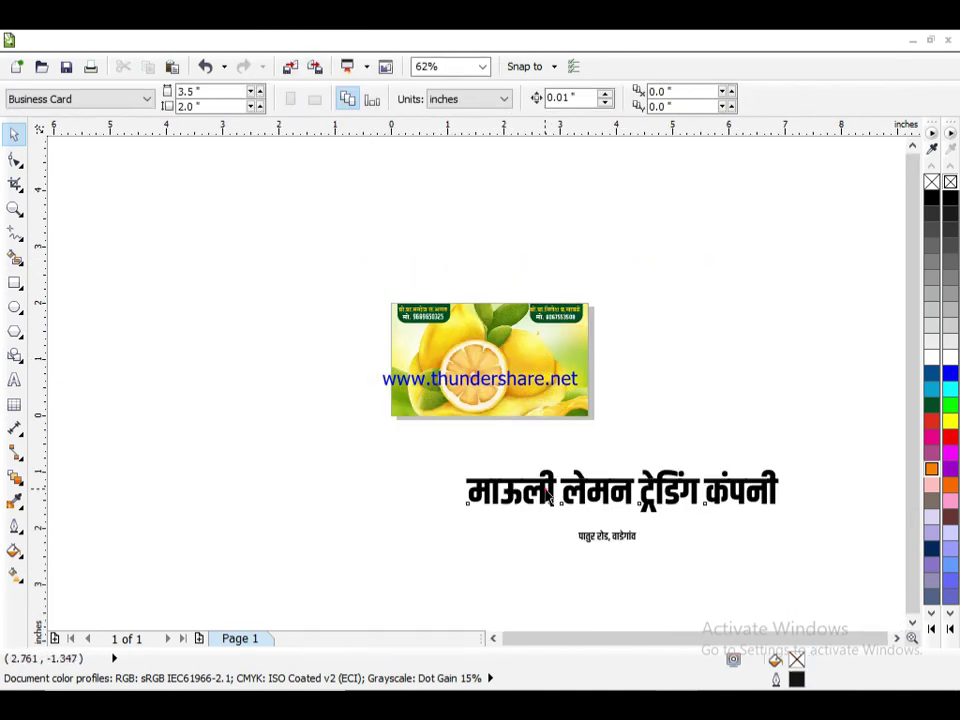
pyautogui.moveTo(539, 488); pyautogui.dragTo(464, 339)
pyautogui.scroll(1, 540, 347)
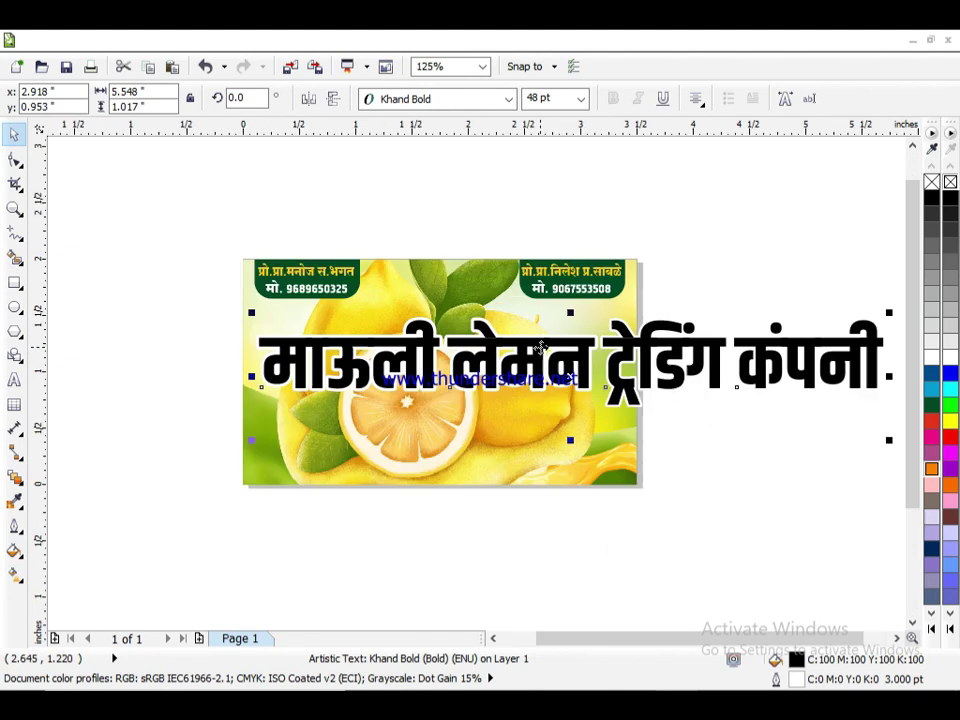
# Split the company name into two texts, the upper filled C0 M100 Y100 K0 with a 4 pt outline, the lower filled C100 M75 Y0 K55.
pyautogui.doubleClick(610, 343)
pyautogui.press('Return')
pyautogui.click(14, 133)
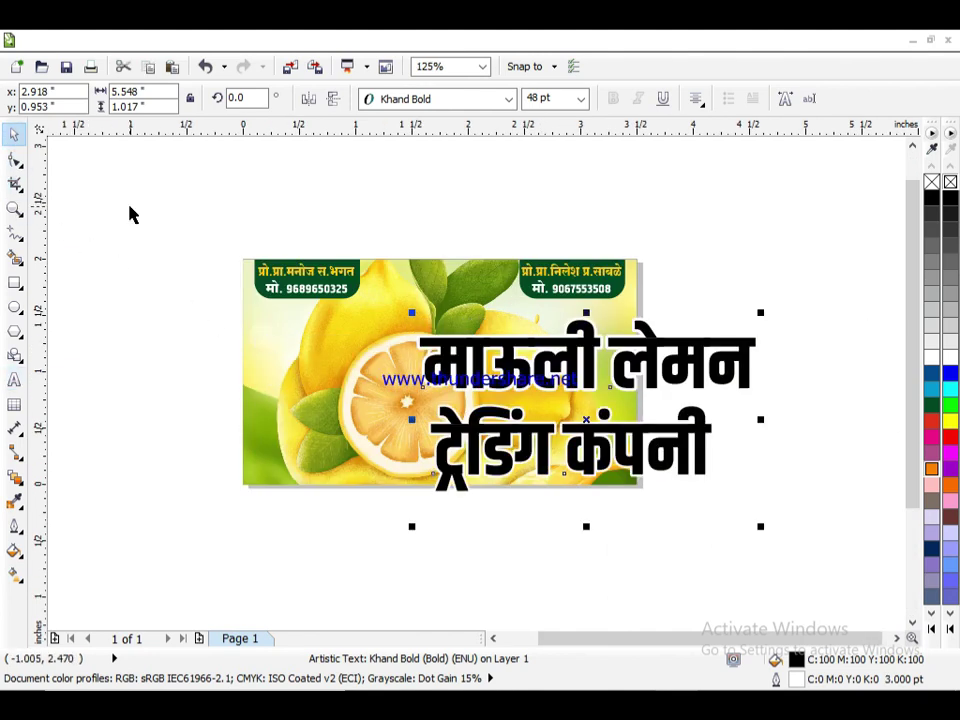
pyautogui.click(931, 548)
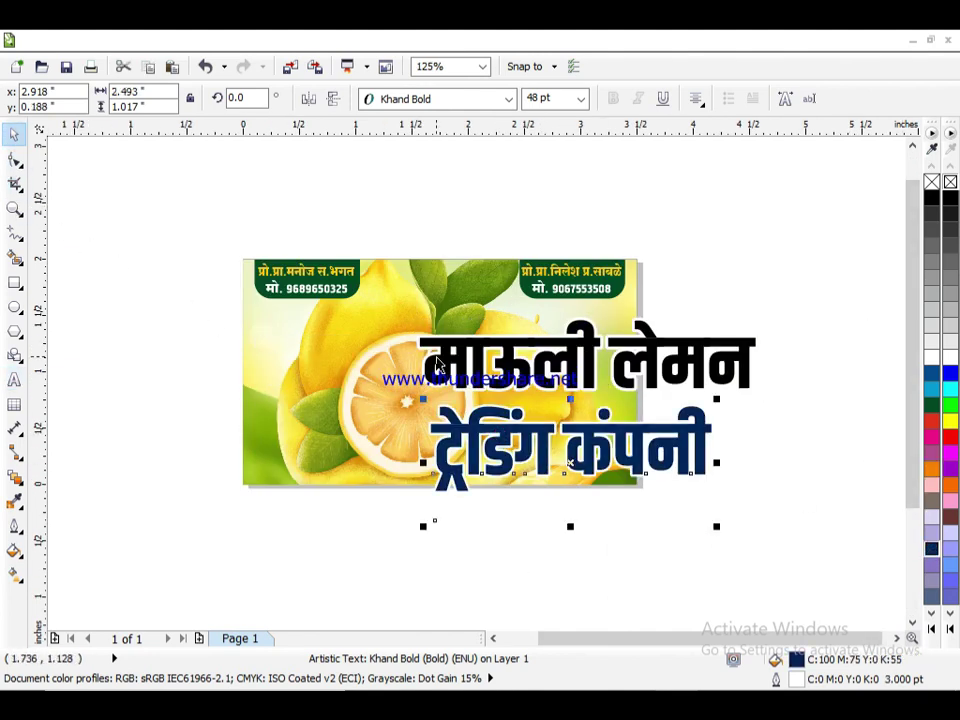
pyautogui.click(930, 437)
# Give the upper title line a vertical linear fountain fill from C0 M100 Y100 K0 to C0 M100 Y100 K60.
pyautogui.scroll(3, 611, 343)
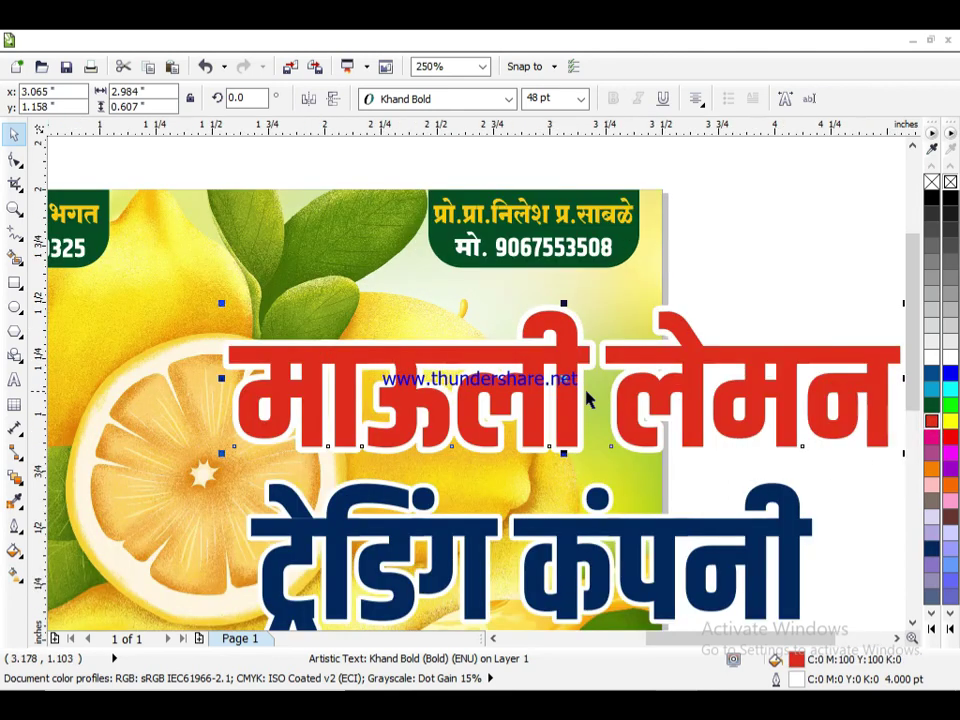
pyautogui.press('g')
pyautogui.moveTo(570, 368); pyautogui.dragTo(569, 426)
pyautogui.click(931, 421)
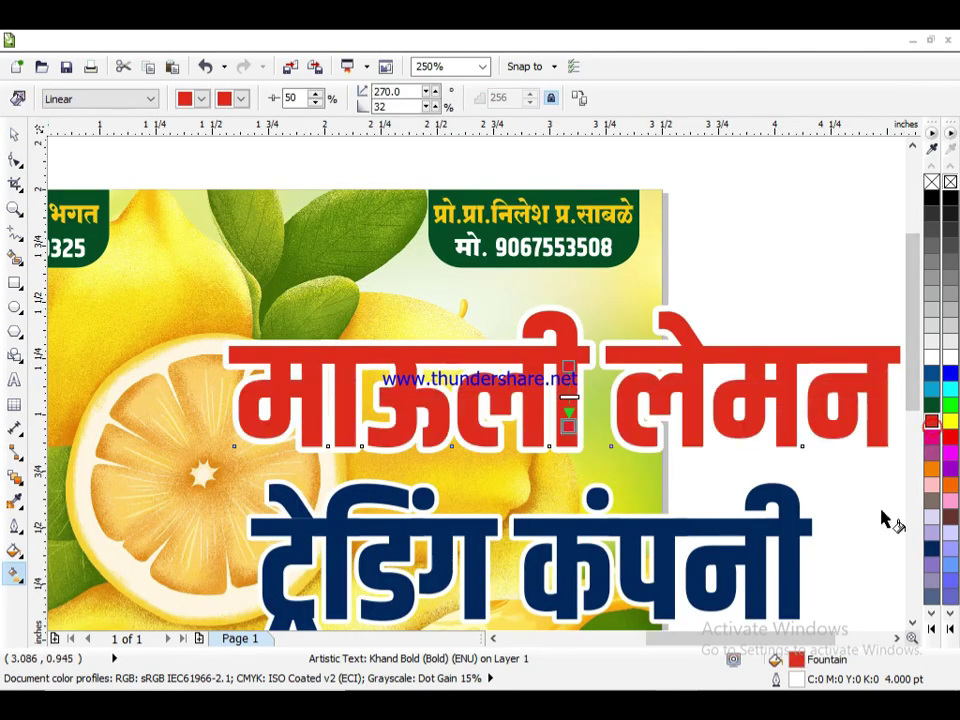
pyautogui.doubleClick(798, 661)
pyautogui.click(379, 396)
pyautogui.click(418, 529)
pyautogui.click(577, 320)
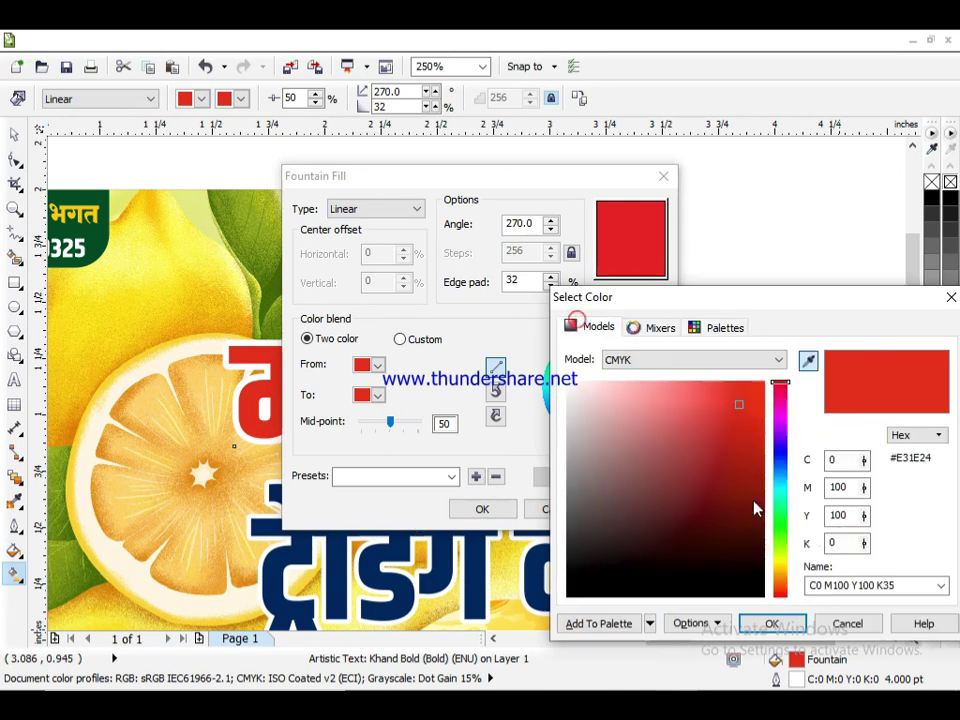
pyautogui.click(827, 541)
pyautogui.moveTo(848, 541); pyautogui.dragTo(798, 533)
pyautogui.write('60')
pyautogui.press('Return')
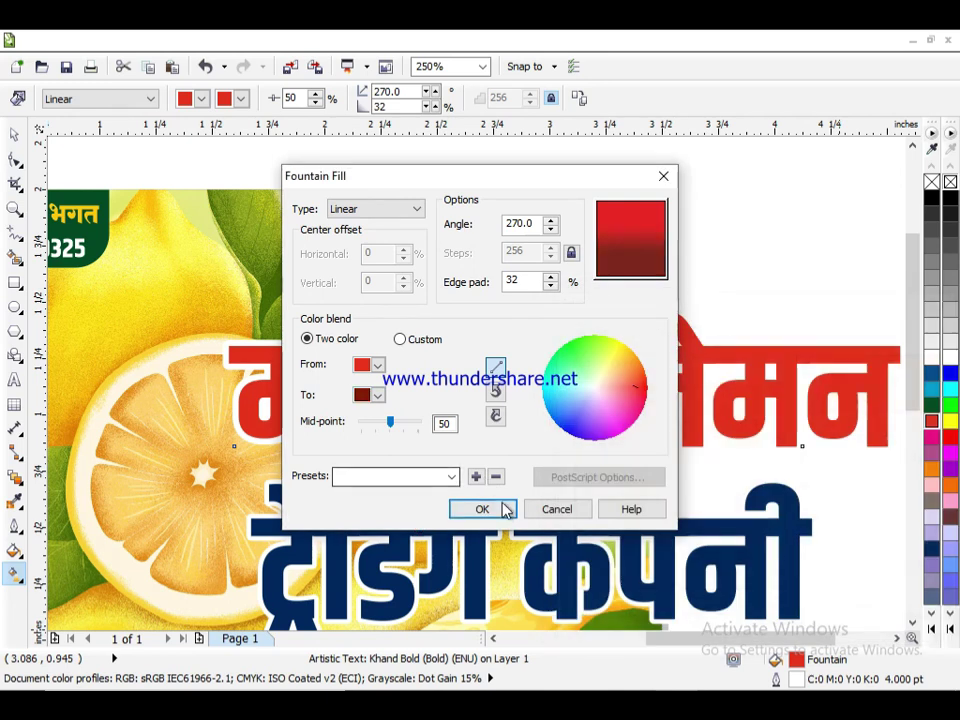
pyautogui.click(504, 509)
# Shorten the upper title line's fountain fill so the red-to-dark transition is tighter around the letters' middle.
pyautogui.scroll(1, 571, 419)
pyautogui.moveTo(573, 433); pyautogui.dragTo(572, 381)
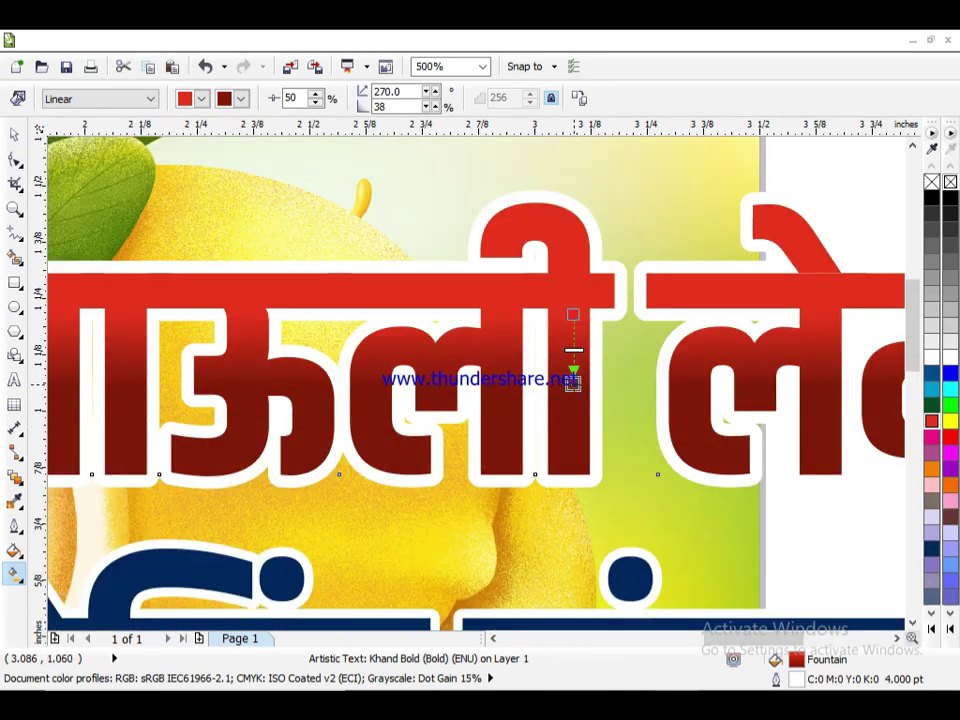
pyautogui.moveTo(572, 320); pyautogui.dragTo(572, 333)
pyautogui.scroll(-1, 437, 361)
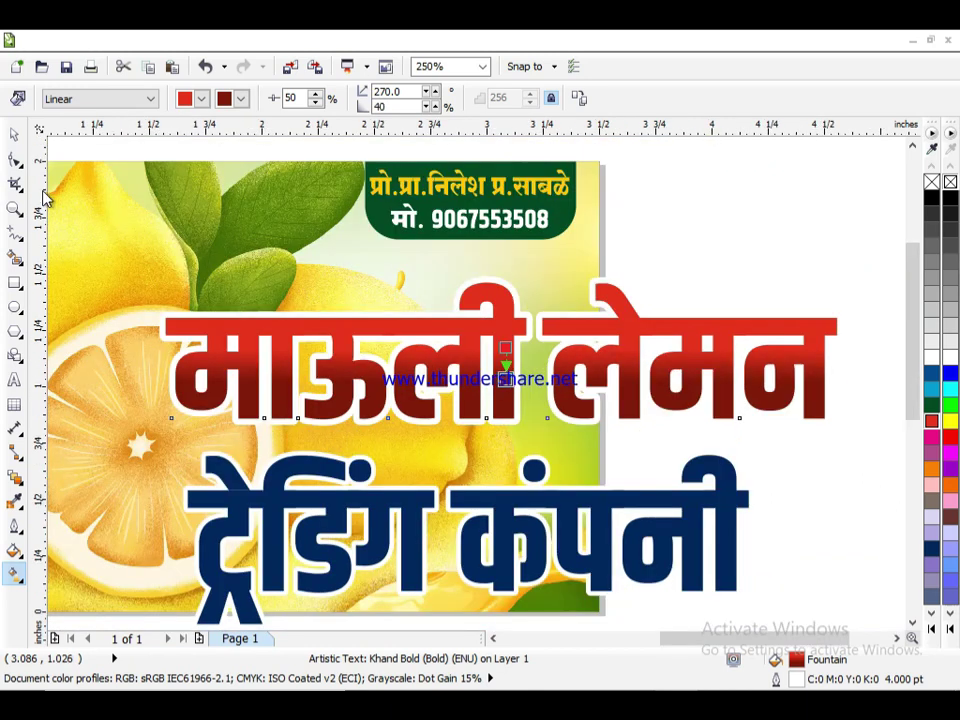
# Centre both title lines horizontally on each other and on the card.
pyautogui.click(14, 135)
pyautogui.scroll(-1, 746, 424)
pyautogui.keyDown('shift'); pyautogui.click(573, 464); pyautogui.keyUp('shift')
pyautogui.press('c')
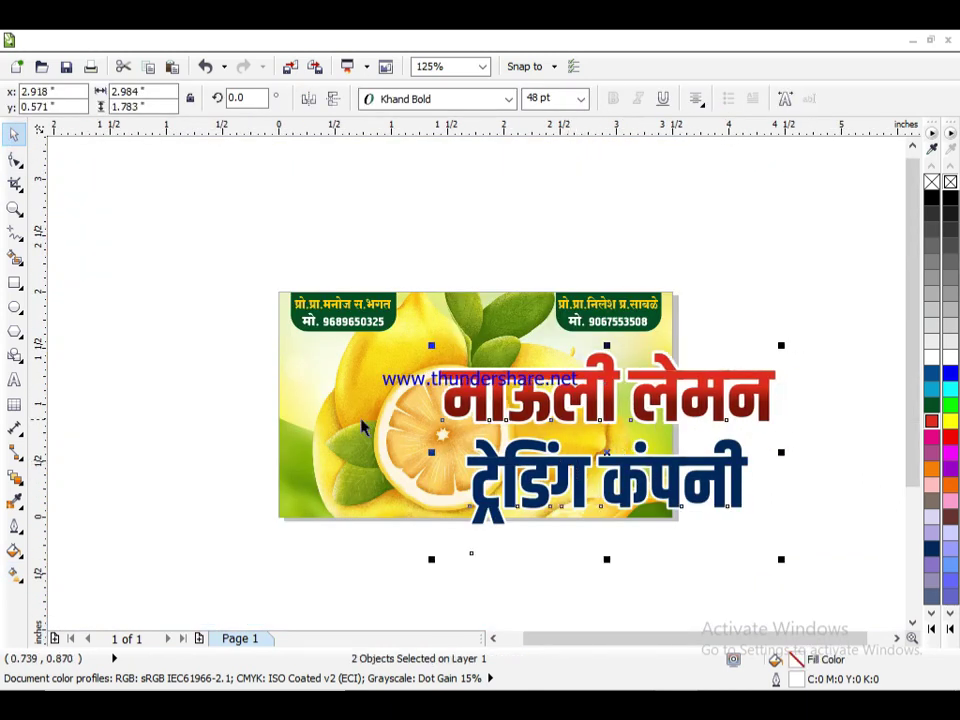
pyautogui.keyDown('shift'); pyautogui.click(361, 421); pyautogui.keyUp('shift')
pyautogui.press('c')
pyautogui.click(227, 362)
# Shrink both title lines together to about 2.37 inches wide and move them up on the card.
pyautogui.click(524, 484)
pyautogui.keyDown('shift'); pyautogui.click(527, 408); pyautogui.keyUp('shift')
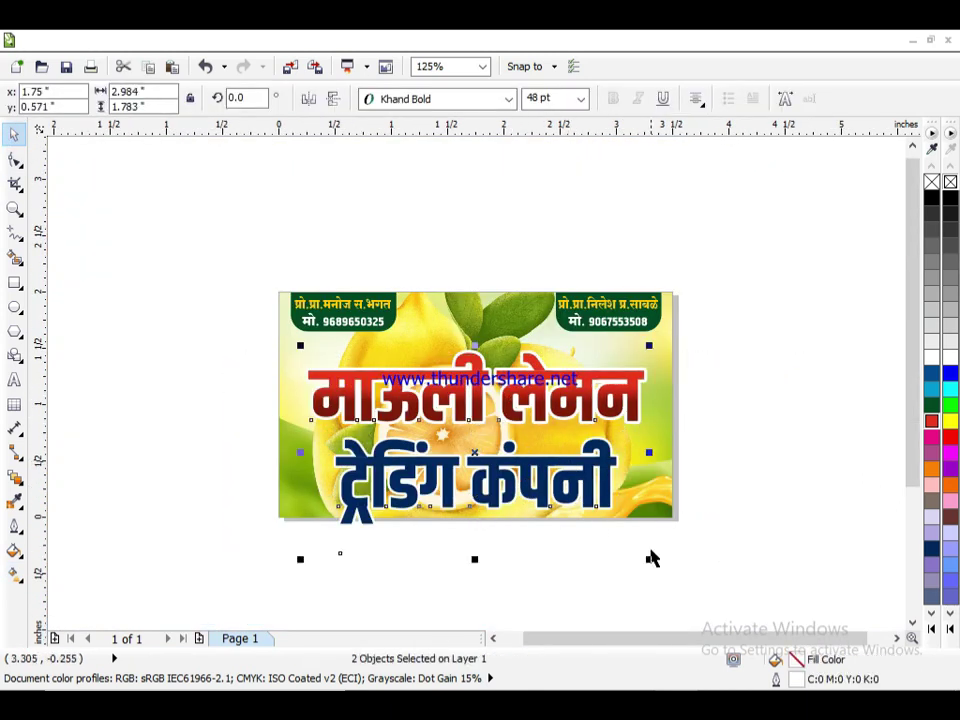
pyautogui.moveTo(650, 559); pyautogui.dragTo(625, 533)
pyautogui.moveTo(482, 400); pyautogui.dragTo(483, 366)
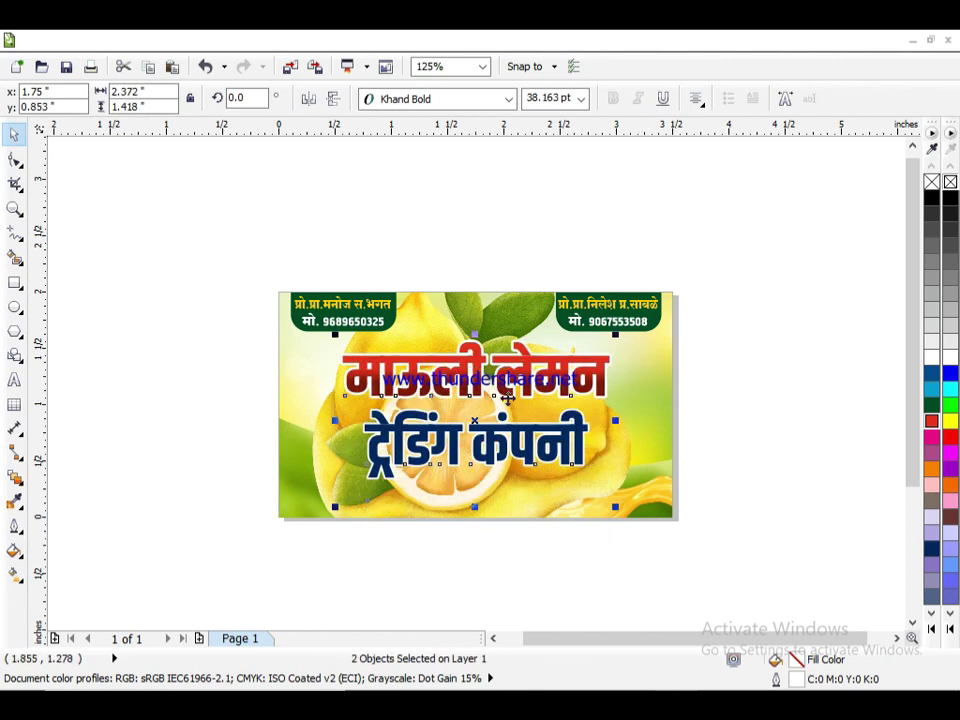
pyautogui.click(544, 238)
# Set the upper title line to 42 pt and the lower title line to 33 pt.
pyautogui.press('Tab')
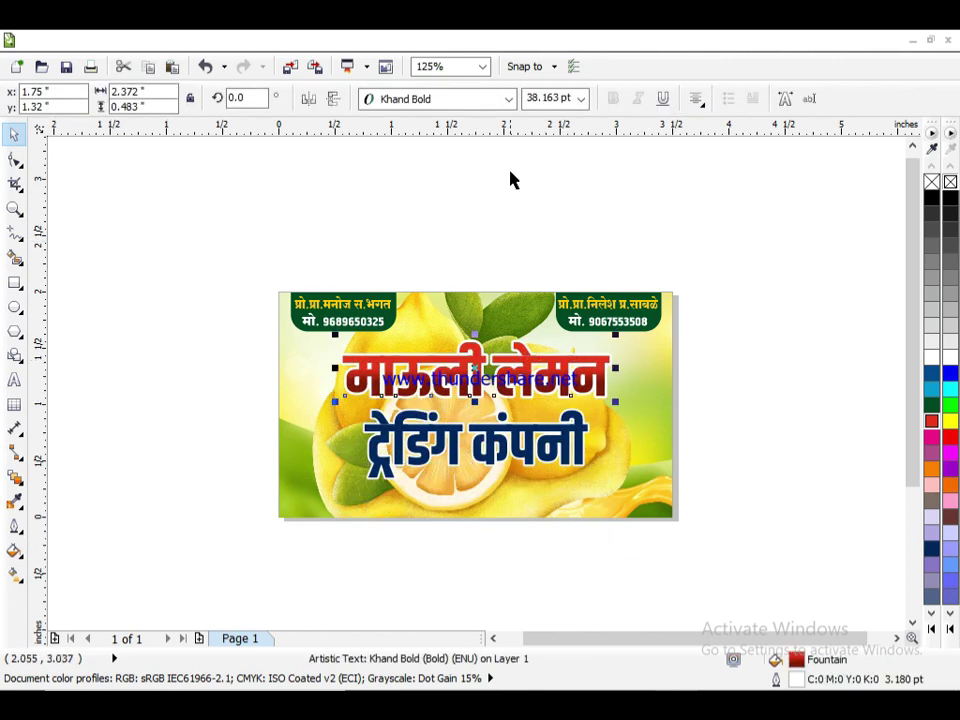
pyautogui.click(574, 98)
pyautogui.write('4')
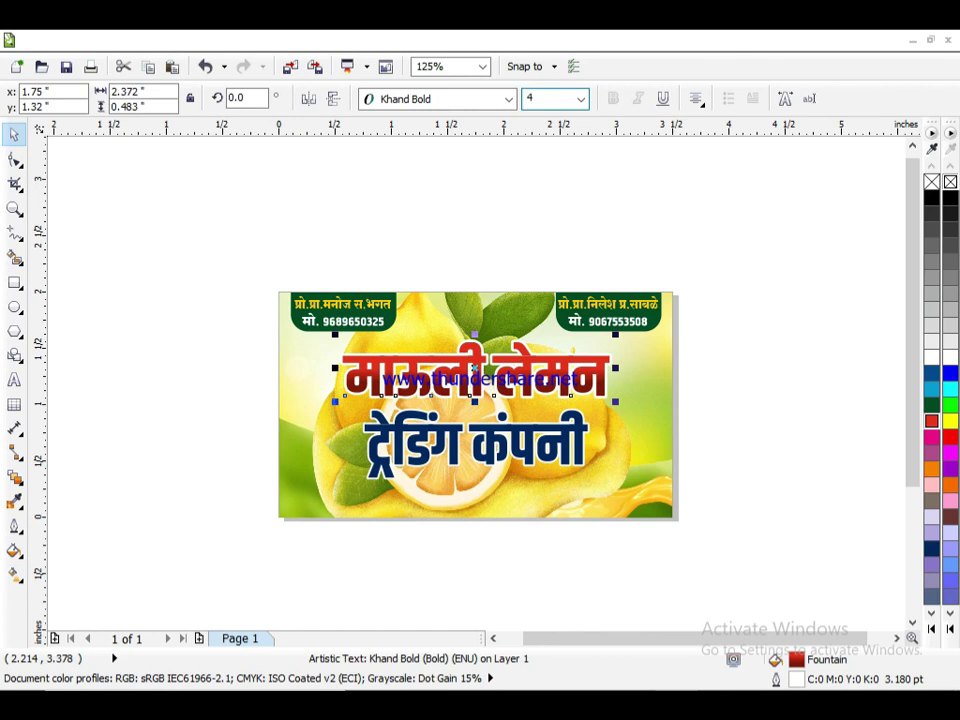
pyautogui.write('2')
pyautogui.press('Return')
pyautogui.click(514, 432)
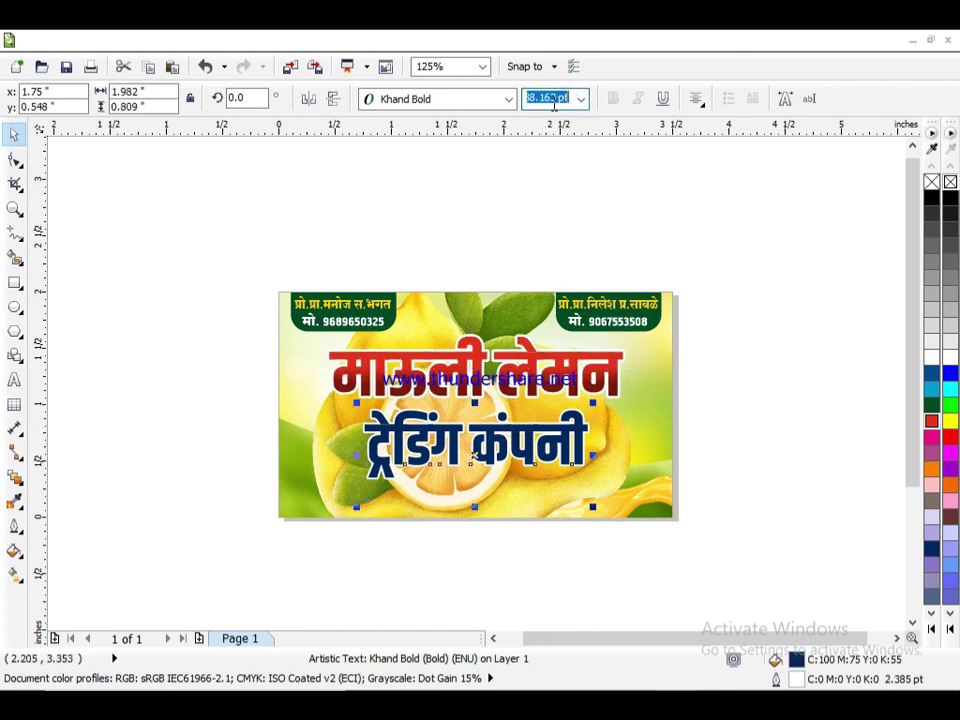
pyautogui.write('33')
pyautogui.press('Return')
# Centre the two title lines horizontally on each other and move the lower line up closer to the upper one.
pyautogui.keyDown('shift'); pyautogui.click(458, 374); pyautogui.keyUp('shift')
pyautogui.press('c')
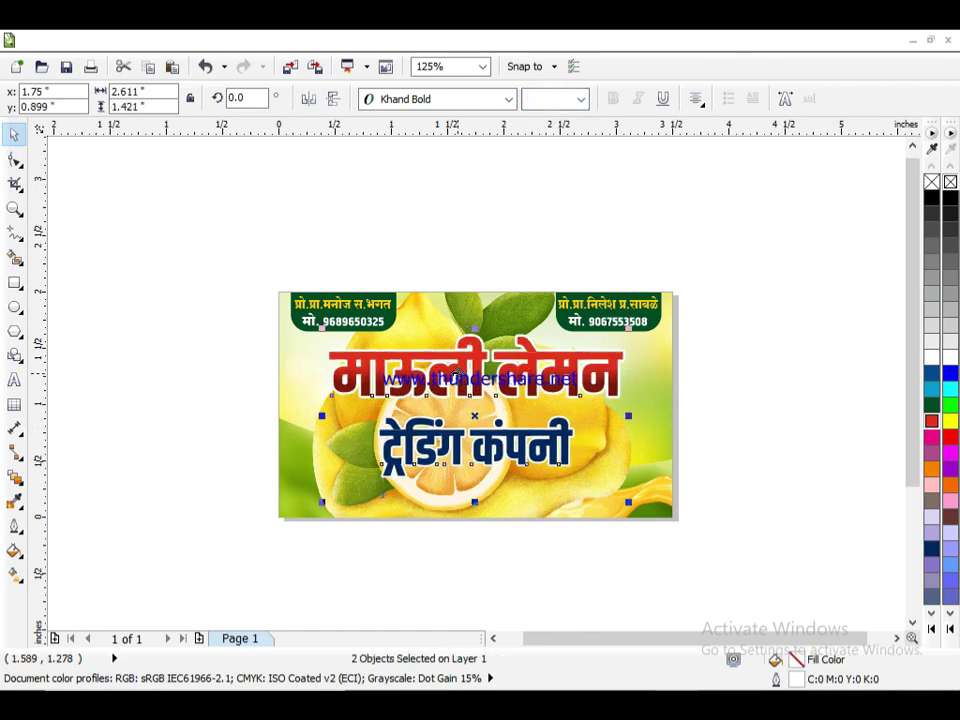
pyautogui.press('Escape')
pyautogui.scroll(1, 476, 440)
pyautogui.moveTo(477, 440); pyautogui.dragTo(474, 407)
pyautogui.click(473, 405)
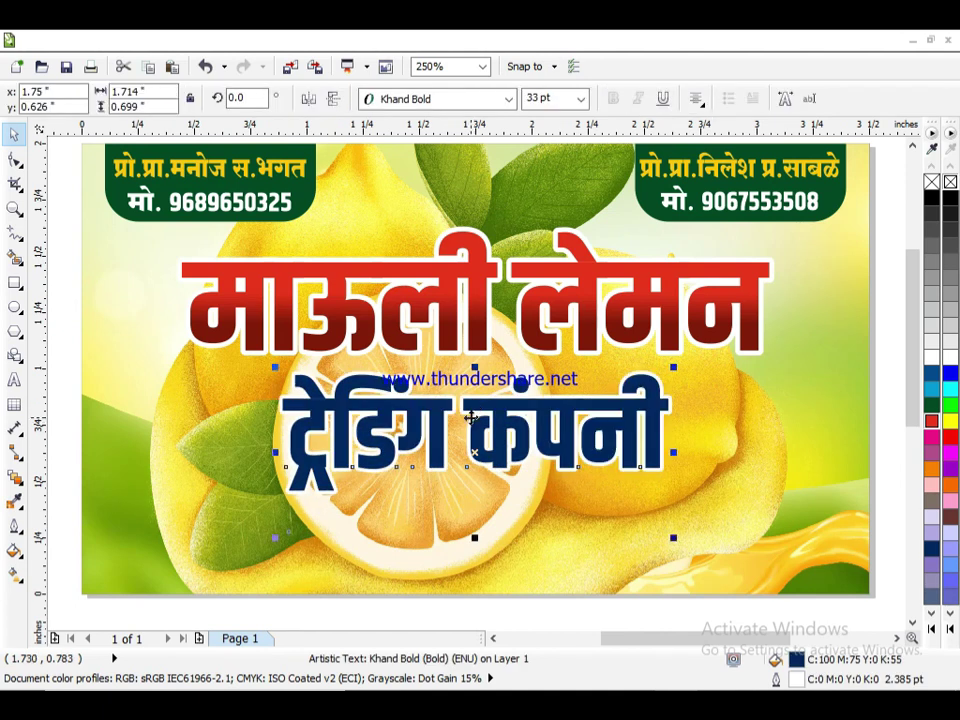
# Set the upper title line's outline width to 3.25 points.
pyautogui.click(358, 346)
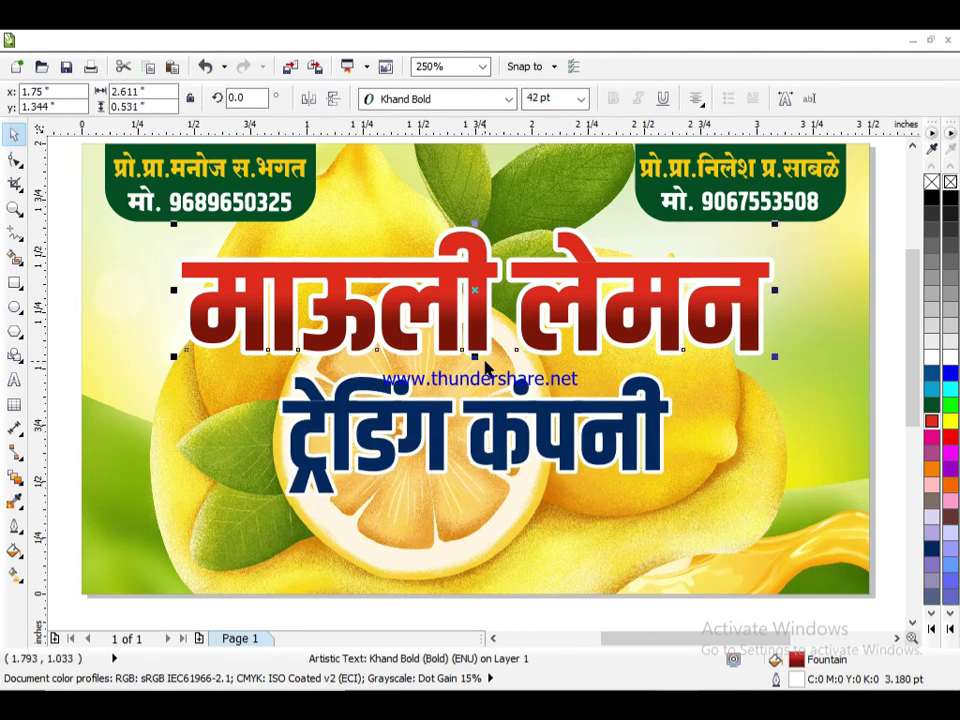
pyautogui.press('F12')
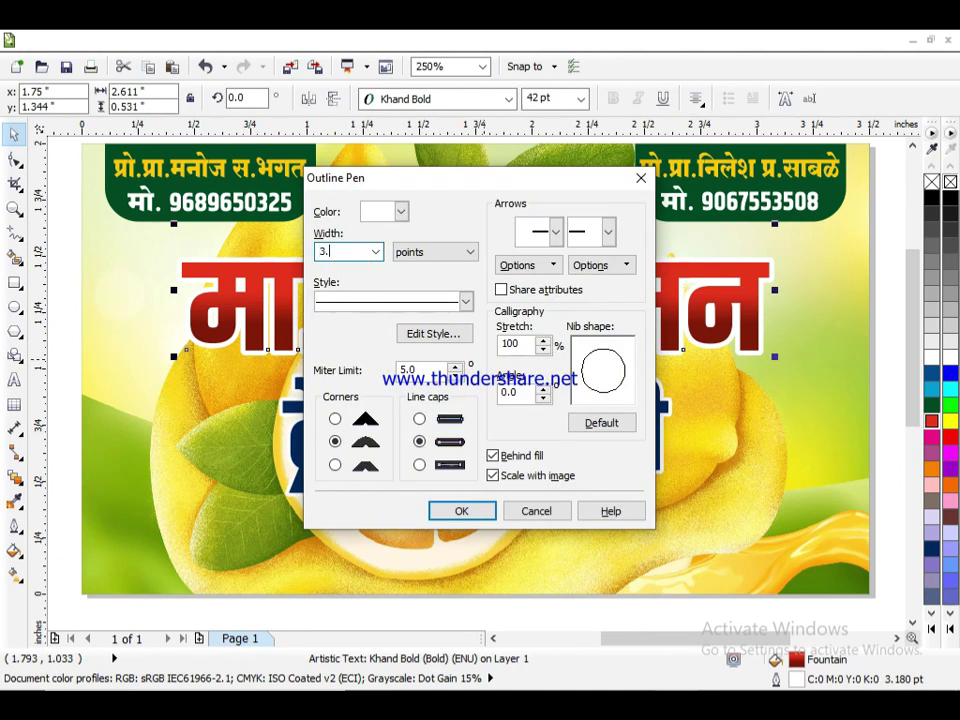
pyautogui.press('Return')
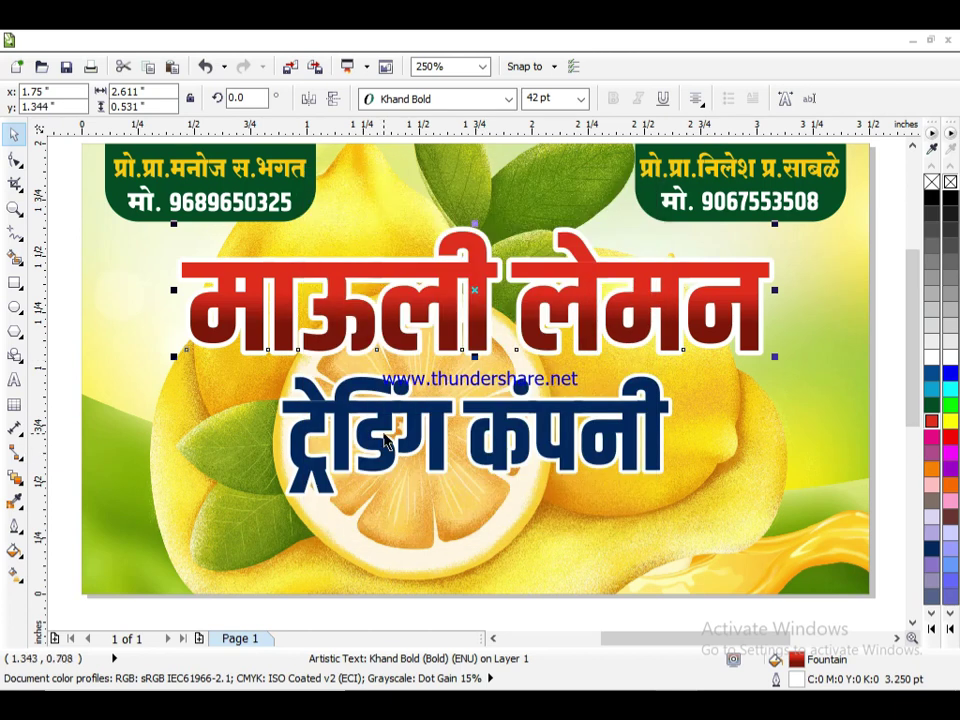
# Group the two title lines and centre the group vertically on the card background.
pyautogui.click(385, 437)
pyautogui.keyDown('shift'); pyautogui.click(384, 339); pyautogui.keyUp('shift')
pyautogui.keyDown('shift'); pyautogui.click(221, 501); pyautogui.keyUp('shift')
pyautogui.scroll(-1, 342, 422)
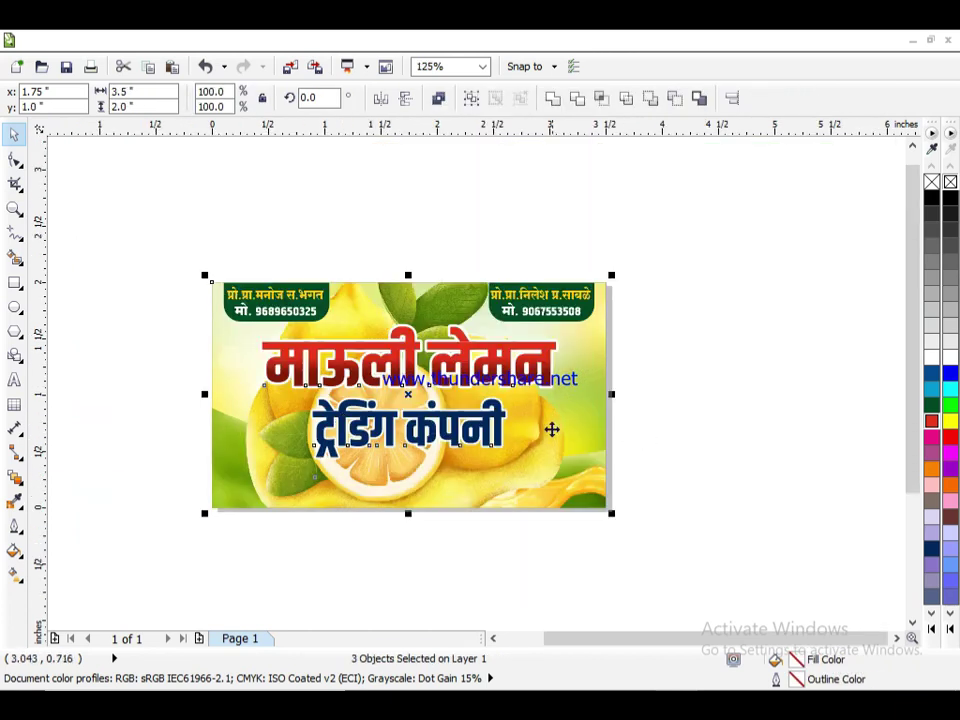
pyautogui.keyDown('shift'); pyautogui.click(552, 429); pyautogui.keyUp('shift')
pyautogui.hotkey('ctrl', 'g')
pyautogui.keyDown('shift'); pyautogui.click(552, 429); pyautogui.keyUp('shift')
pyautogui.press('e')
pyautogui.click(653, 421)
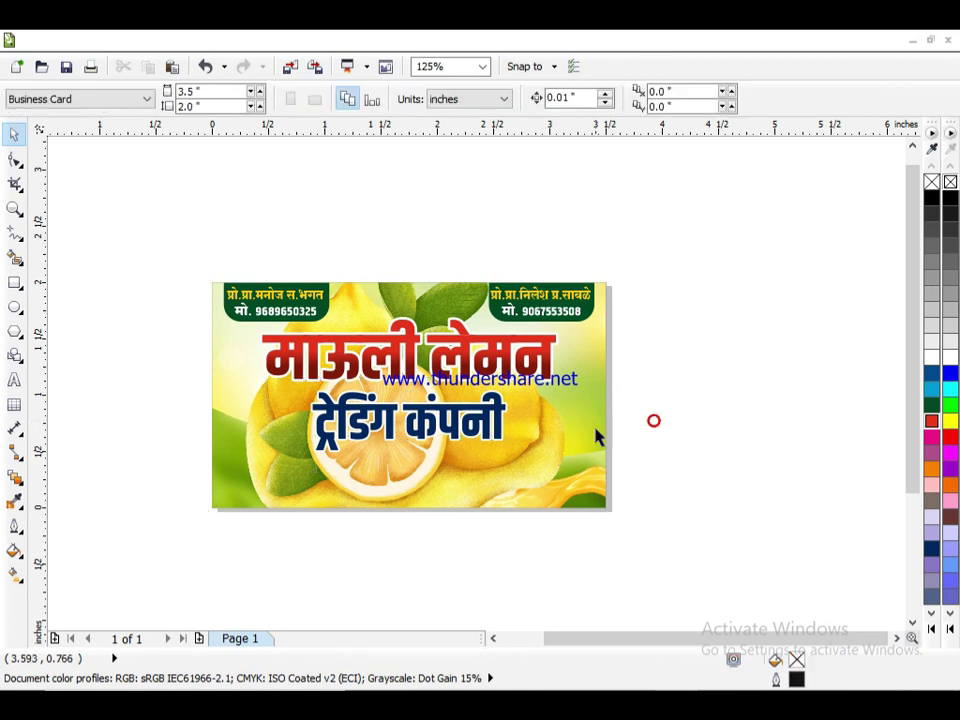
# Draw a white circle about 0.675 inches across near the card's lower right with a C100 M0 Y100 K65 outline.
pyautogui.click(15, 307)
pyautogui.scroll(2, 540, 460)
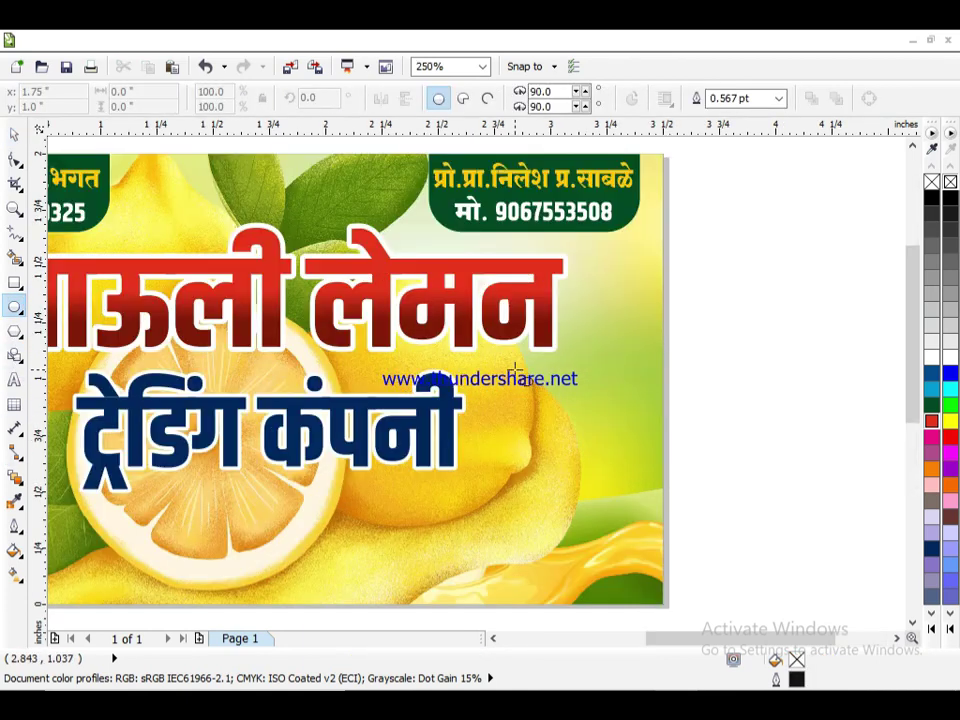
pyautogui.moveTo(582, 437); pyautogui.dragTo(615, 507)
pyautogui.click(931, 357)
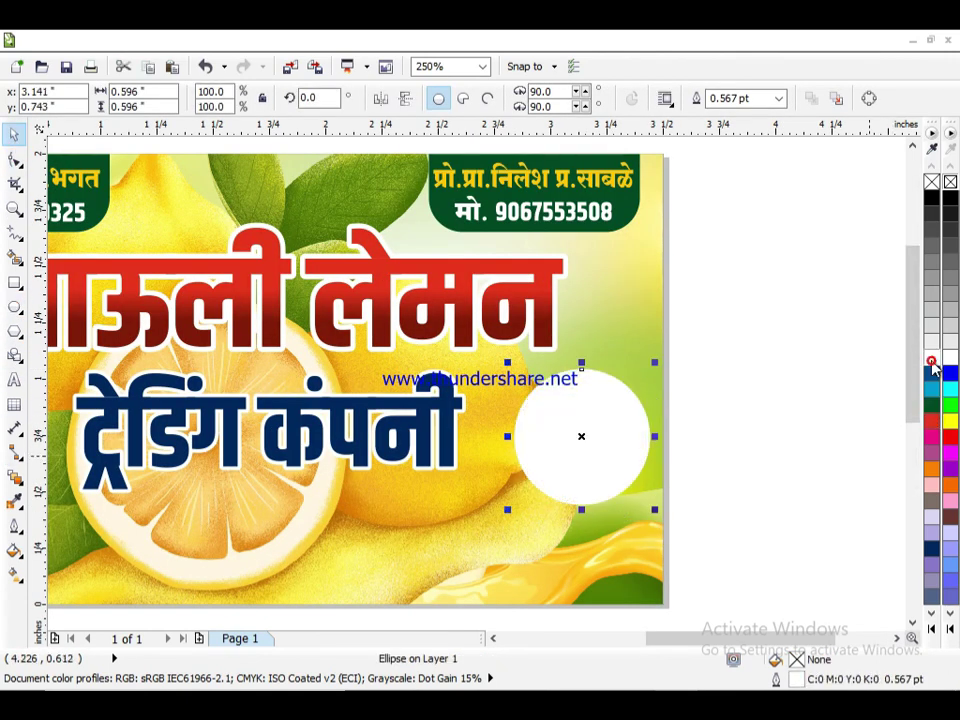
pyautogui.rightClick(931, 405)
pyautogui.moveTo(507, 513); pyautogui.dragTo(489, 531)
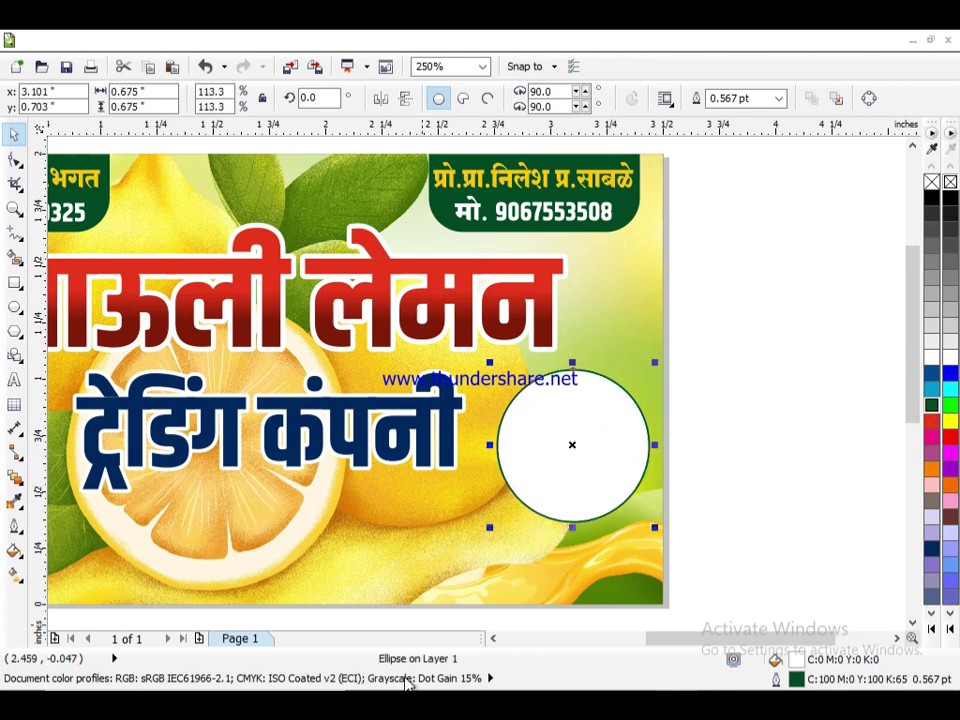
pyautogui.click(710, 499)
# Bring the Import/Export globe image in from the other window and shrink it to about 0.77 inches wide beside the card.
pyautogui.hotkey('alt', 'Tab')
pyautogui.moveTo(216, 170); pyautogui.dragTo(561, 427)
pyautogui.moveTo(413, 602); pyautogui.dragTo(638, 432)
pyautogui.scroll(1, 674, 476)
pyautogui.scroll(2, 446, 348)
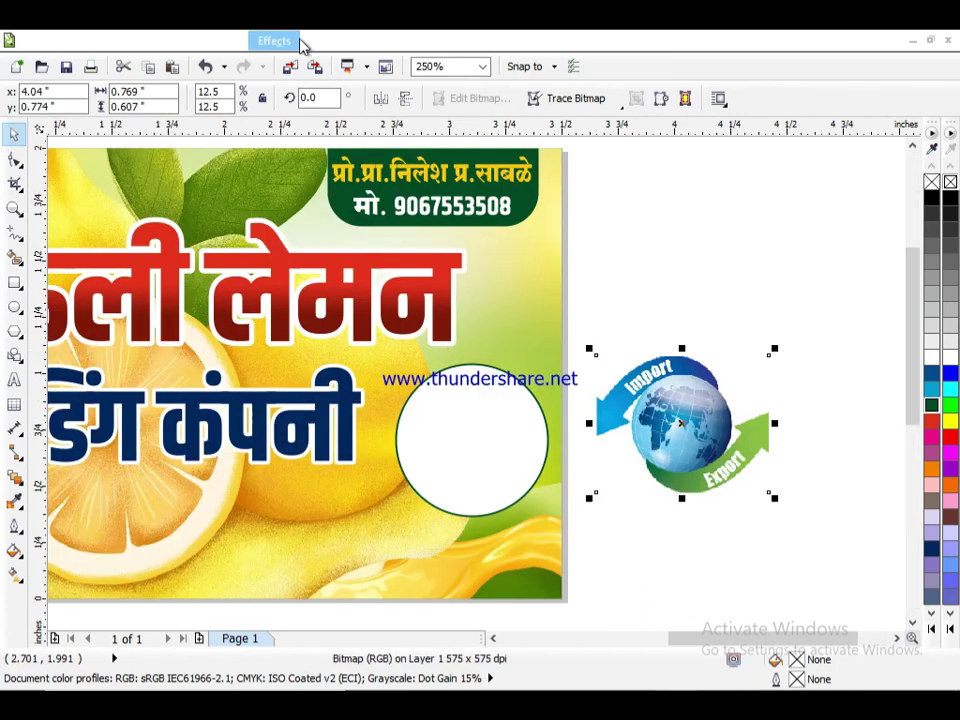
# Centre the globe image on the white circle and shrink it to about 0.617 inches wide.
pyautogui.keyDown('shift'); pyautogui.click(469, 401); pyautogui.keyUp('shift')
pyautogui.press('c')
pyautogui.press('e')
pyautogui.click(630, 352)
pyautogui.click(503, 453)
pyautogui.moveTo(567, 515); pyautogui.dragTo(551, 502)
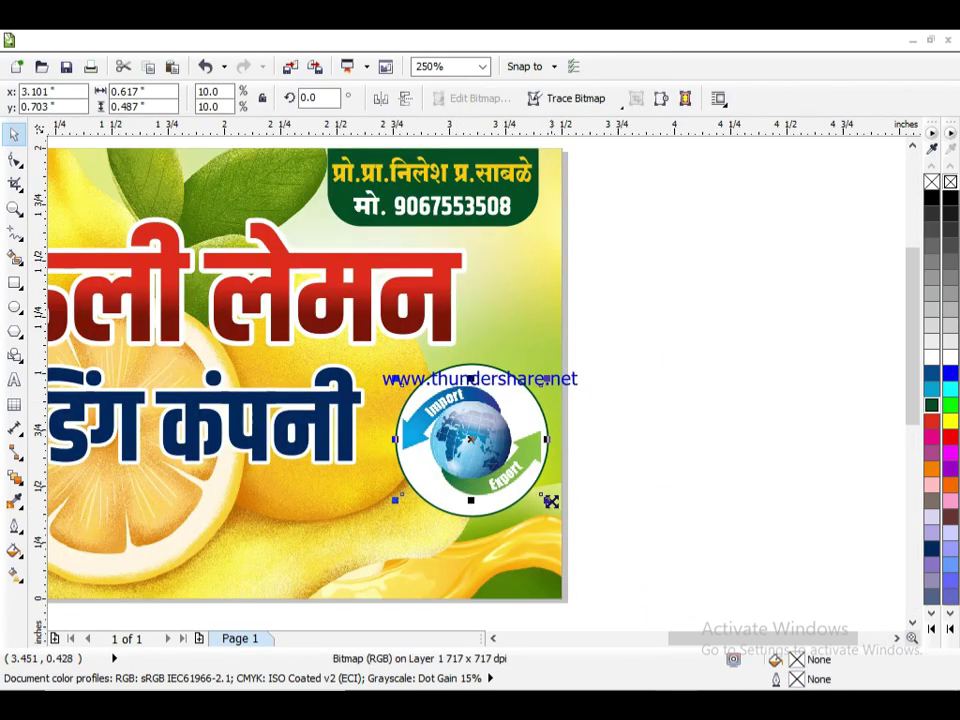
# Place the globe image inside the white circle with PowerClip.
pyautogui.scroll(1, 511, 466)
pyautogui.click(274, 40)
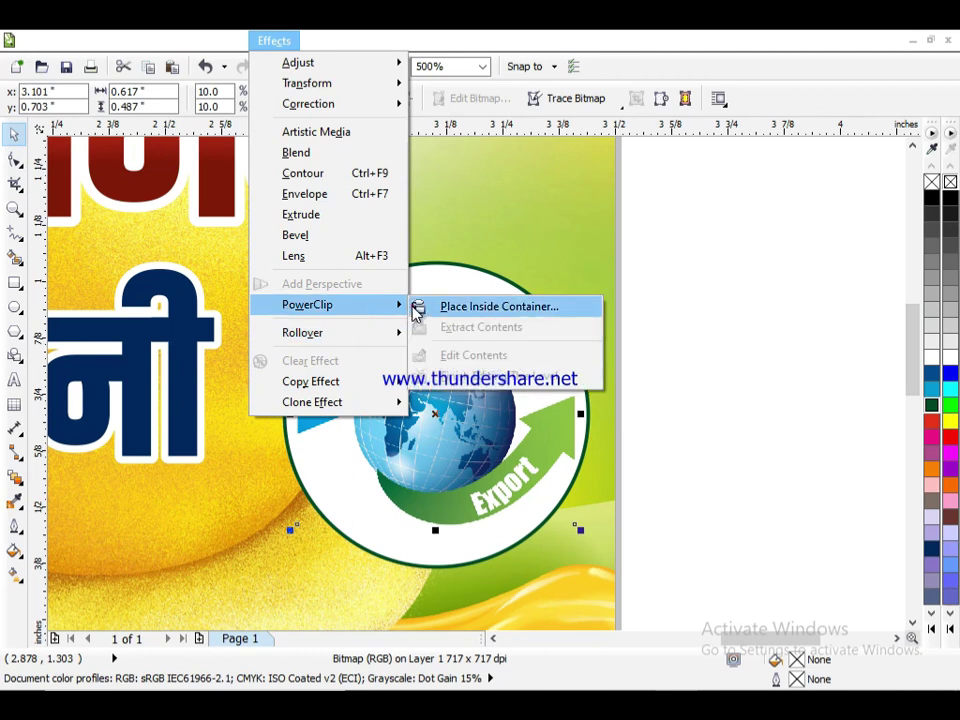
pyautogui.click(493, 304)
pyautogui.click(523, 355)
pyautogui.scroll(-2, 600, 380)
pyautogui.click(677, 390)
# Draw a white bar about 0.685 by 0.121 inches below the circle, with a C100 M0 Y100 K65 outline and 0.07-inch rounded corners.
pyautogui.click(15, 283)
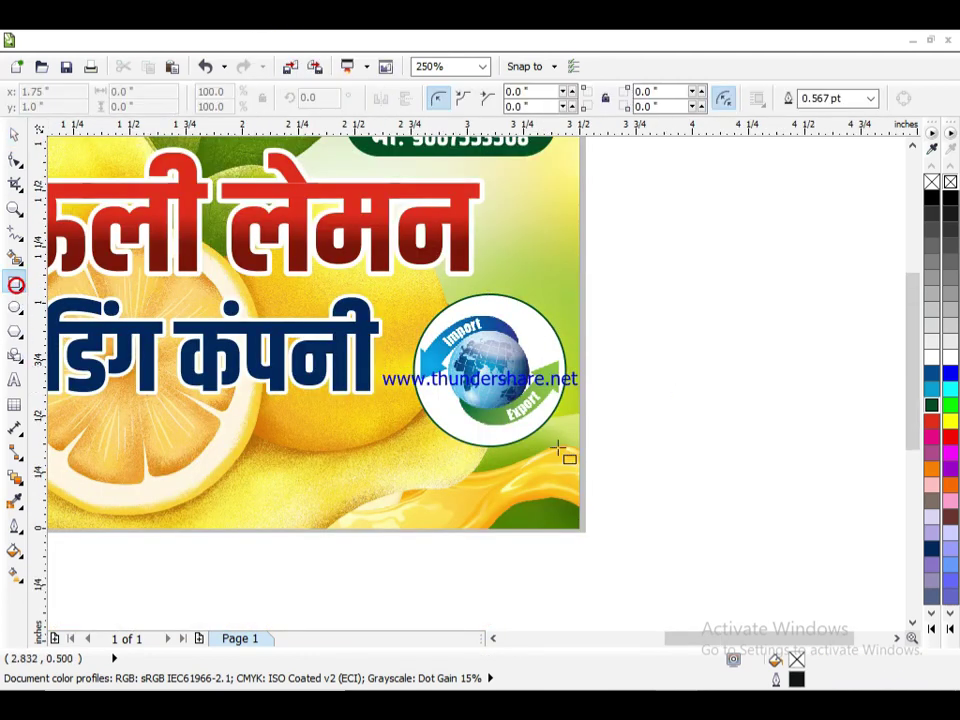
pyautogui.scroll(2, 568, 452)
pyautogui.moveTo(155, 424); pyautogui.dragTo(476, 489)
pyautogui.click(18, 136)
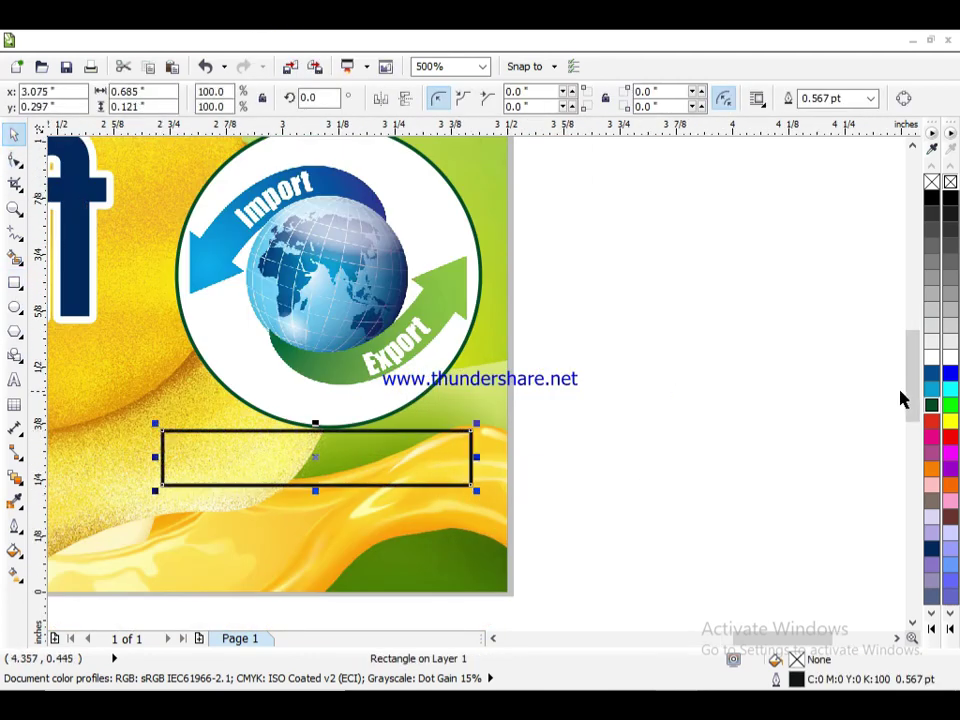
pyautogui.click(931, 358)
pyautogui.rightClick(931, 405)
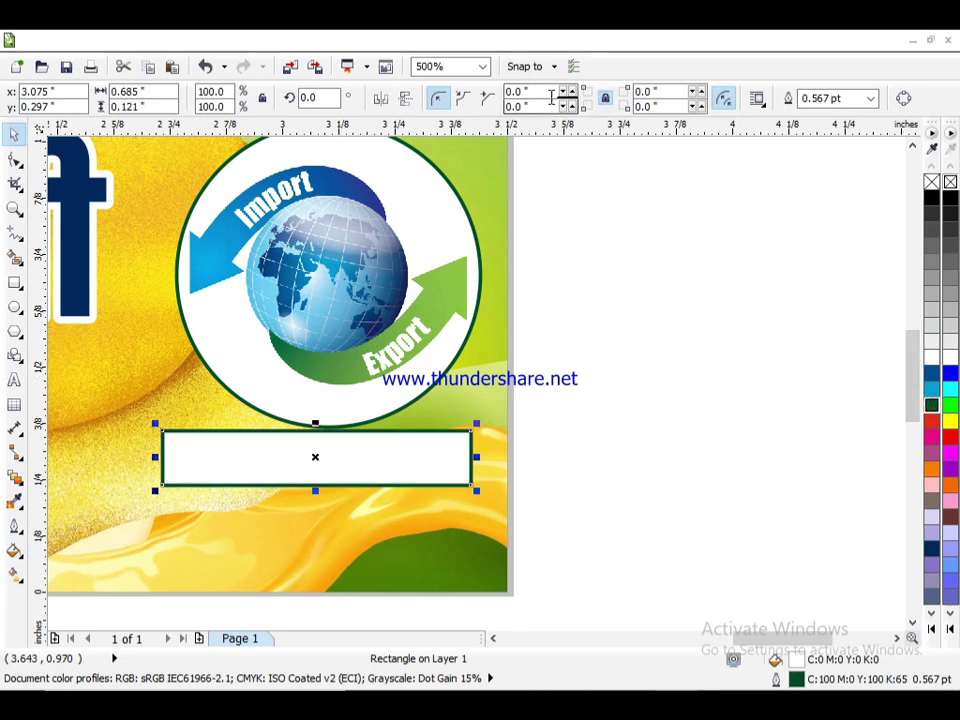
pyautogui.moveTo(570, 92); pyautogui.dragTo(575, 93)
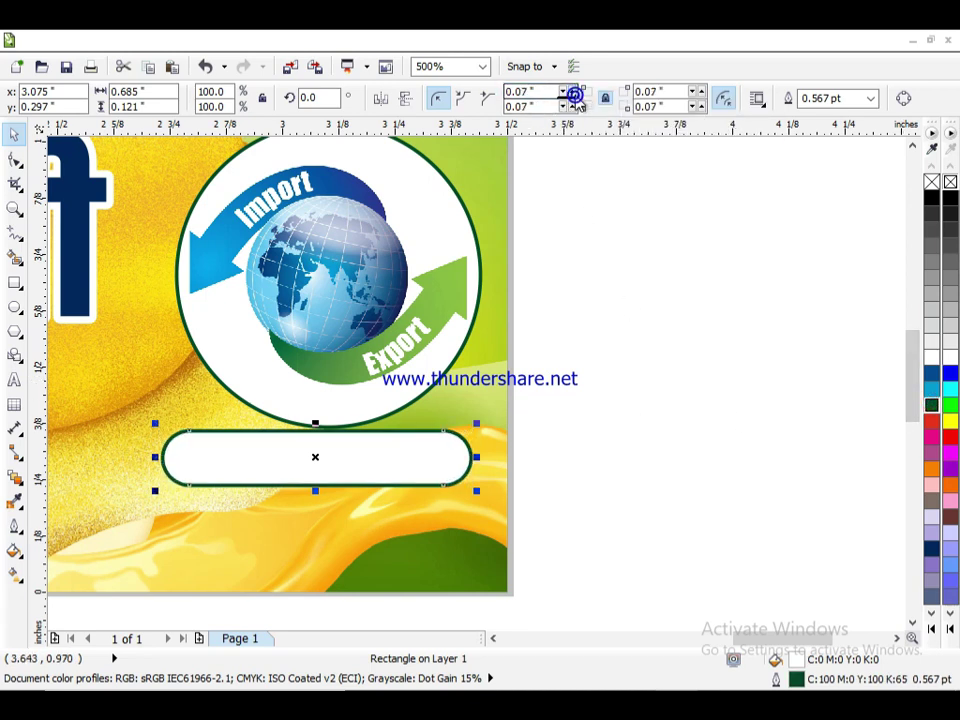
# Centre the rounded bar horizontally under the globe circle and nudge it slightly down.
pyautogui.keyDown('shift'); pyautogui.click(313, 336); pyautogui.keyUp('shift')
pyautogui.press('c')
pyautogui.click(622, 361)
pyautogui.click(304, 452)
pyautogui.press('Down')
pyautogui.scroll(-2, 528, 415)
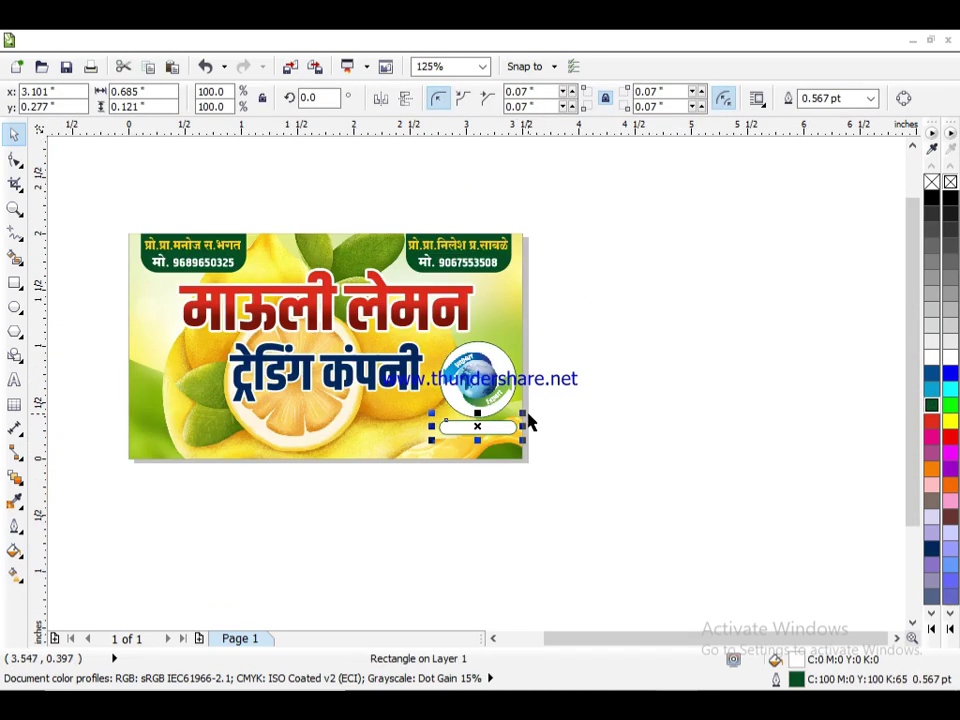
# Add the text "Import / Export Services" over the rounded bar in Khand Bold, 6 pt, filled red (C0 M100 Y100 K0).
pyautogui.scroll(2, 528, 422)
pyautogui.press('F8')
pyautogui.click(405, 450)
pyautogui.click(415, 98)
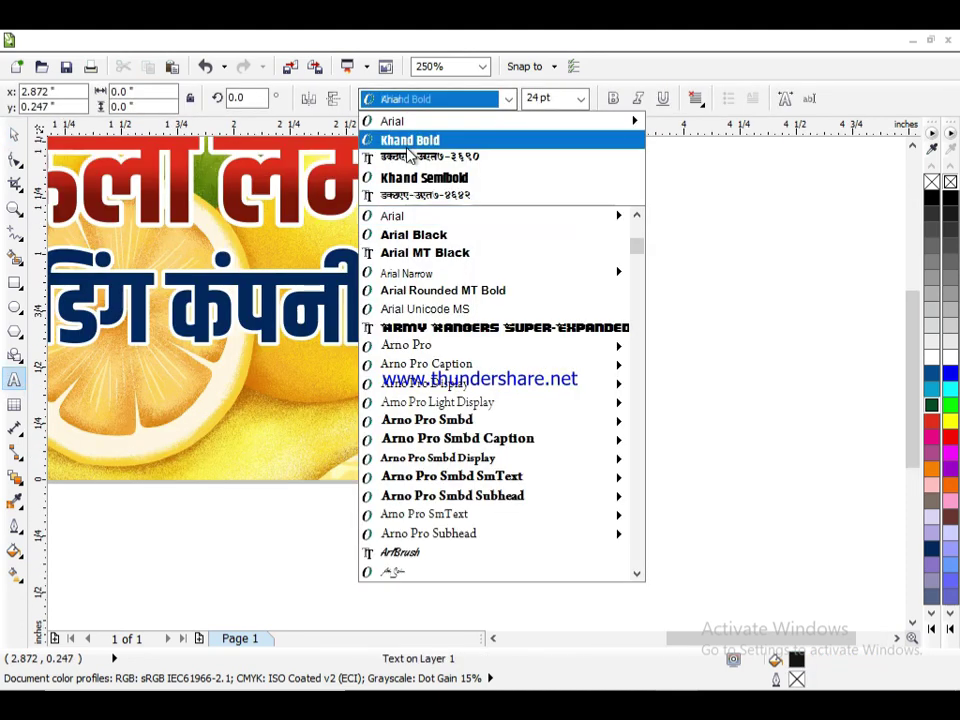
pyautogui.click(408, 140)
pyautogui.click(576, 106)
pyautogui.click(545, 122)
pyautogui.scroll(2, 461, 418)
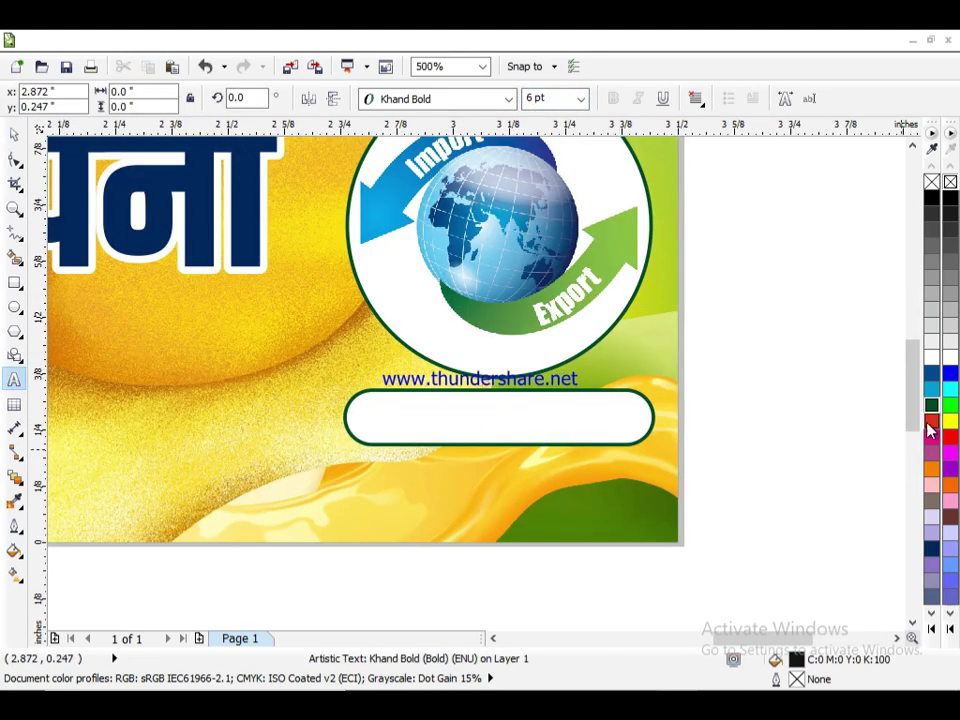
pyautogui.click(930, 421)
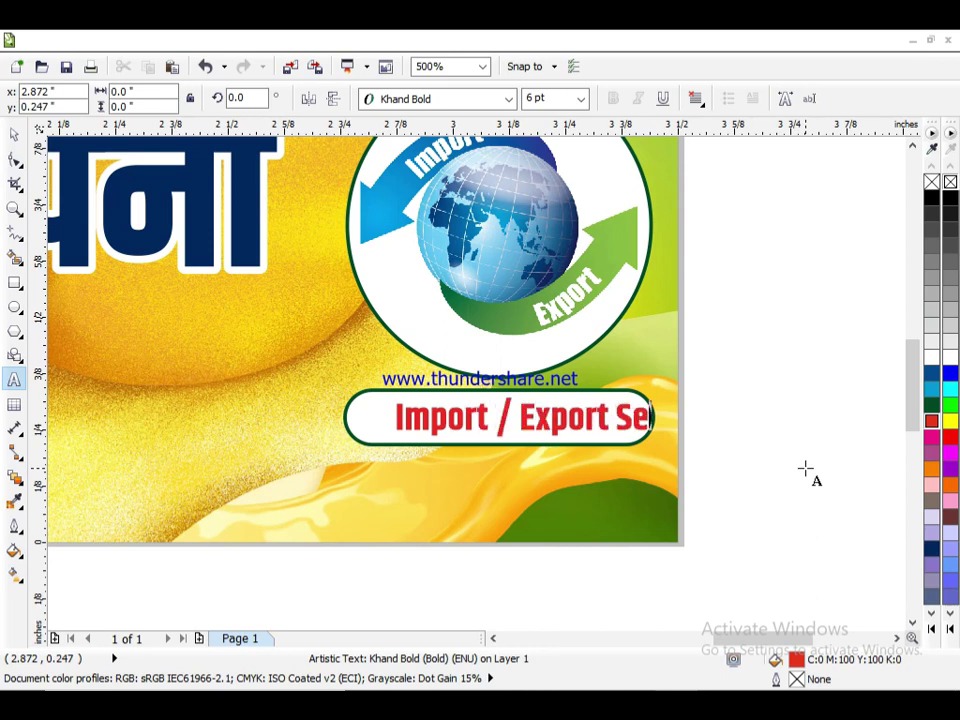
# Centre the "Import / Export Services" text horizontally and vertically on the rounded white bar.
pyautogui.click(14, 136)
pyautogui.keyDown('shift'); pyautogui.click(363, 420); pyautogui.keyUp('shift')
pyautogui.press('c')
pyautogui.press('e')
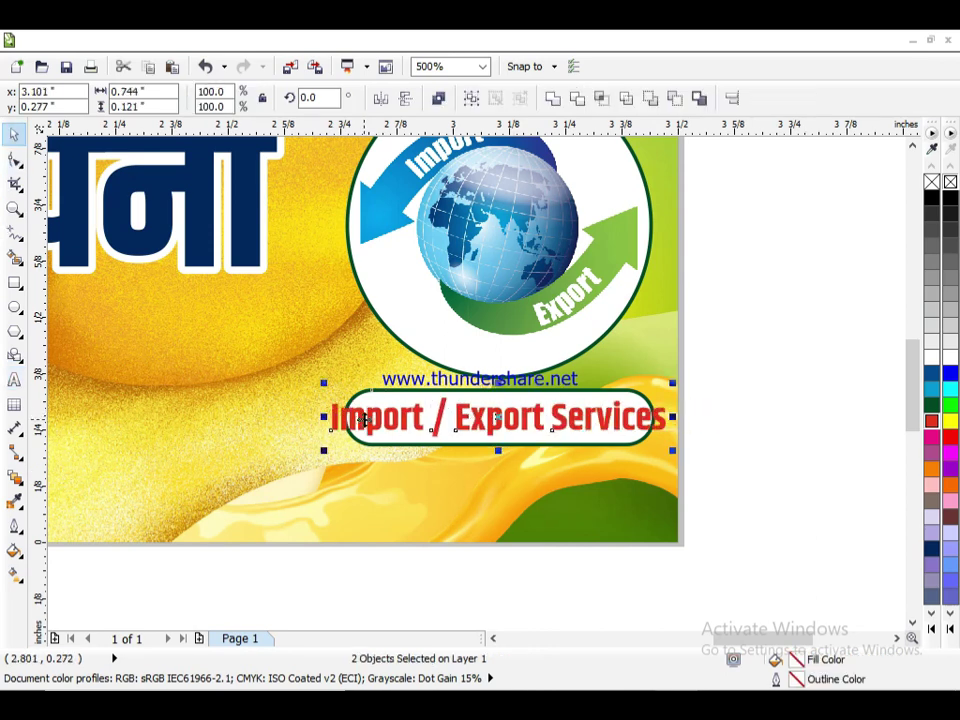
# Widen the rounded white bar symmetrically to about 0.798 inches to enclose the "Import / Export Services" text.
pyautogui.click(757, 372)
pyautogui.click(613, 436)
pyautogui.scroll(2, 612, 436)
pyautogui.moveTo(649, 408); pyautogui.dragTo(701, 410)
pyautogui.keyDown('shift'); pyautogui.click(325, 428); pyautogui.keyUp('shift')
pyautogui.scroll(-2, 321, 360)
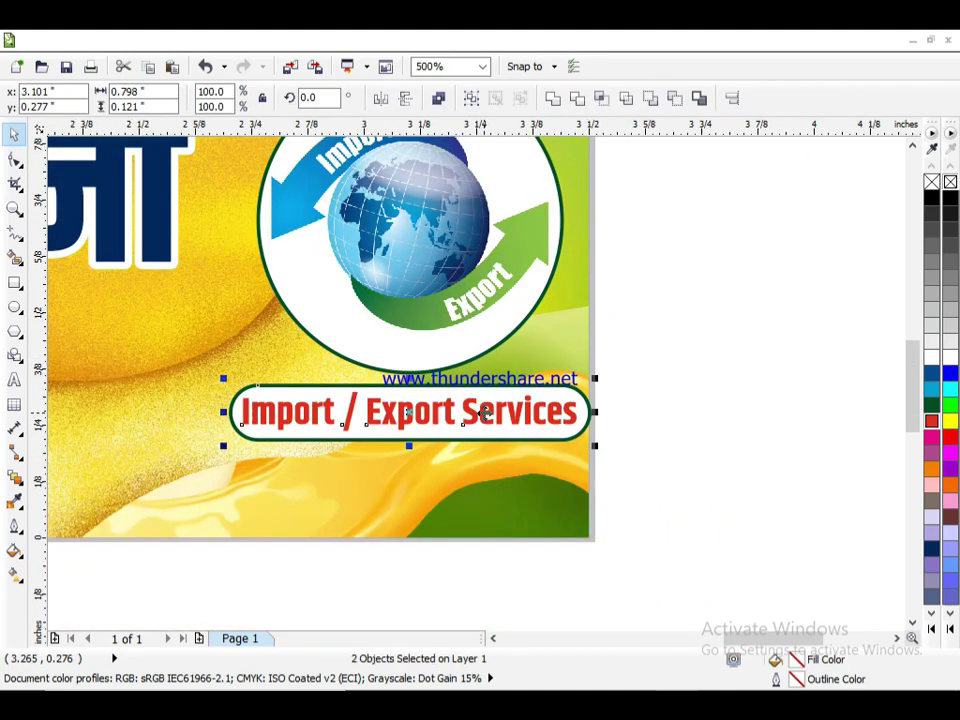
# Scale down the bar with its text, and shrink it together with the globe circle to about 0.719 by 0.743 inches.
pyautogui.moveTo(595, 450); pyautogui.dragTo(568, 435)
pyautogui.scroll(-2, 570, 435)
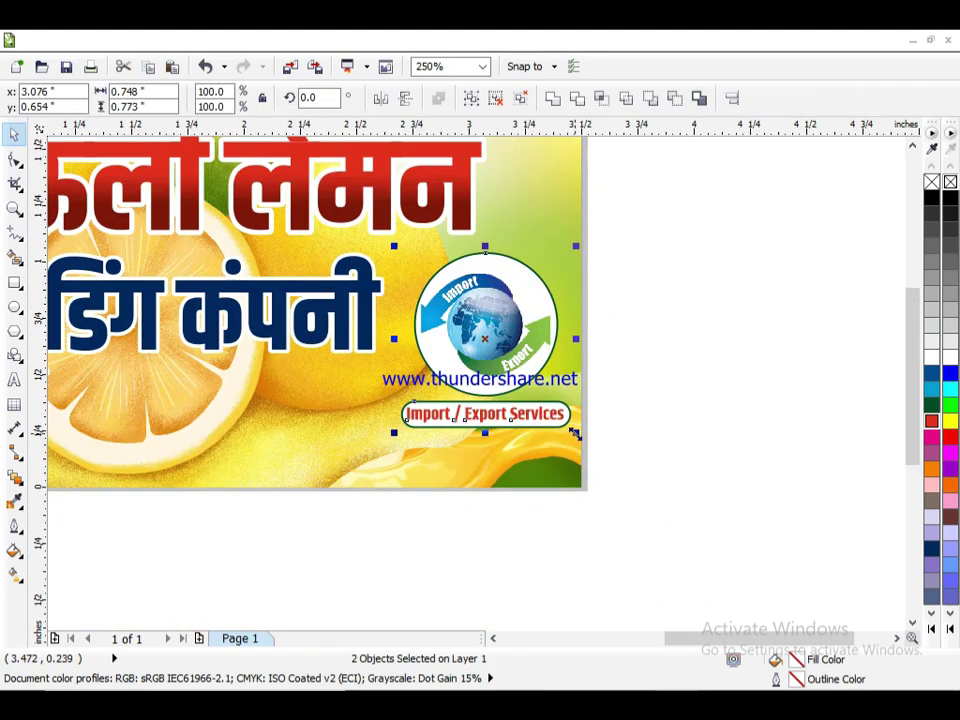
pyautogui.click(627, 411)
pyautogui.scroll(-2, 688, 410)
pyautogui.click(224, 486)
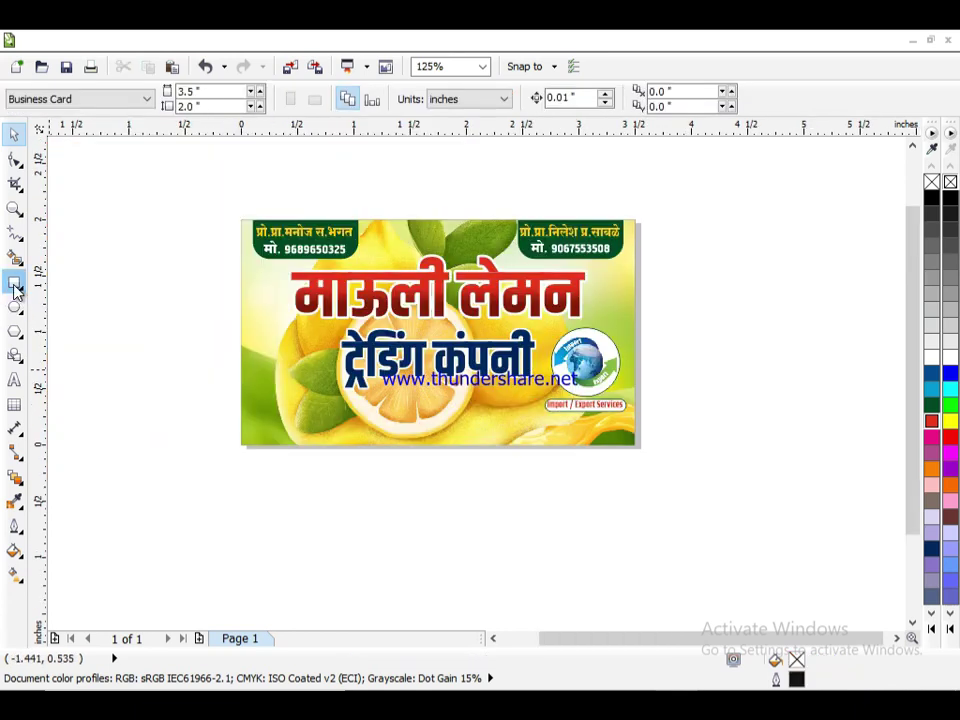
# Draw a full-width rectangle about 3.5 by 0.285 inches along the card's bottom edge, filled C100 M0 Y100 K65 without outline.
pyautogui.doubleClick(15, 285)
pyautogui.moveTo(437, 219); pyautogui.dragTo(465, 413)
pyautogui.scroll(2, 474, 429)
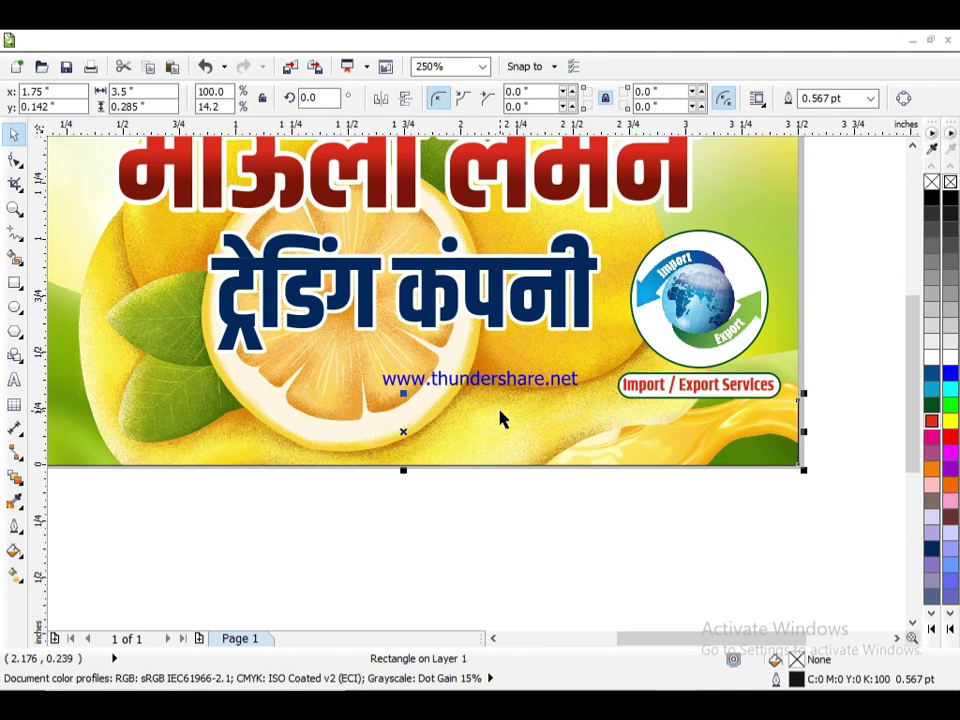
pyautogui.rightClick(931, 182)
pyautogui.click(931, 403)
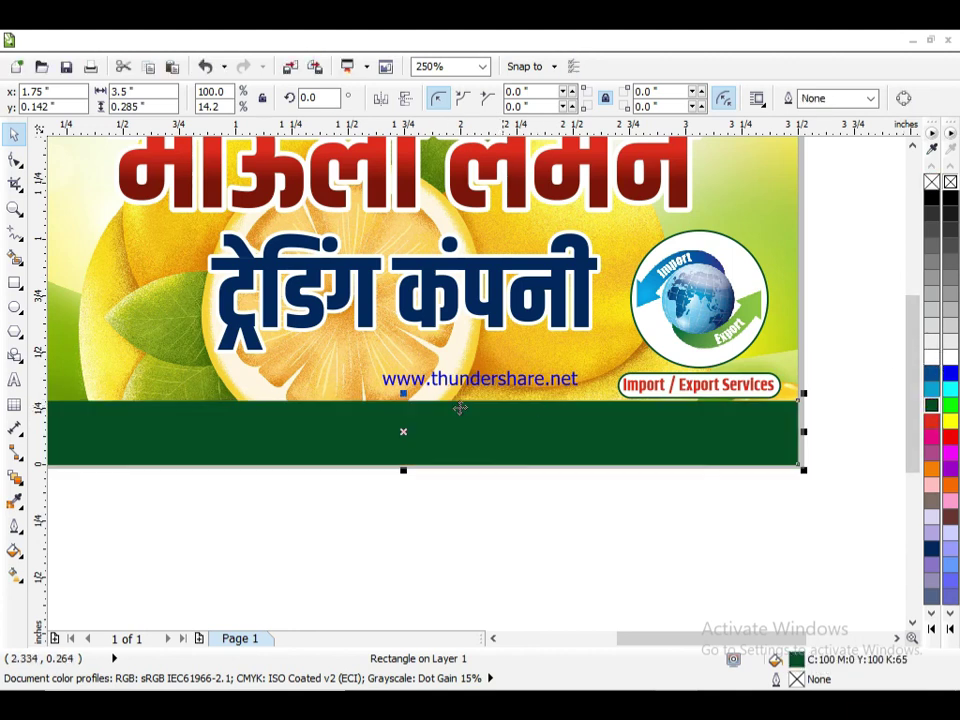
# Apply a vertical linear fountain fill to the bottom bar with C100 M0 Y100 K65 green at both ends.
pyautogui.press('g')
pyautogui.scroll(2, 403, 430)
pyautogui.moveTo(403, 465); pyautogui.dragTo(396, 396)
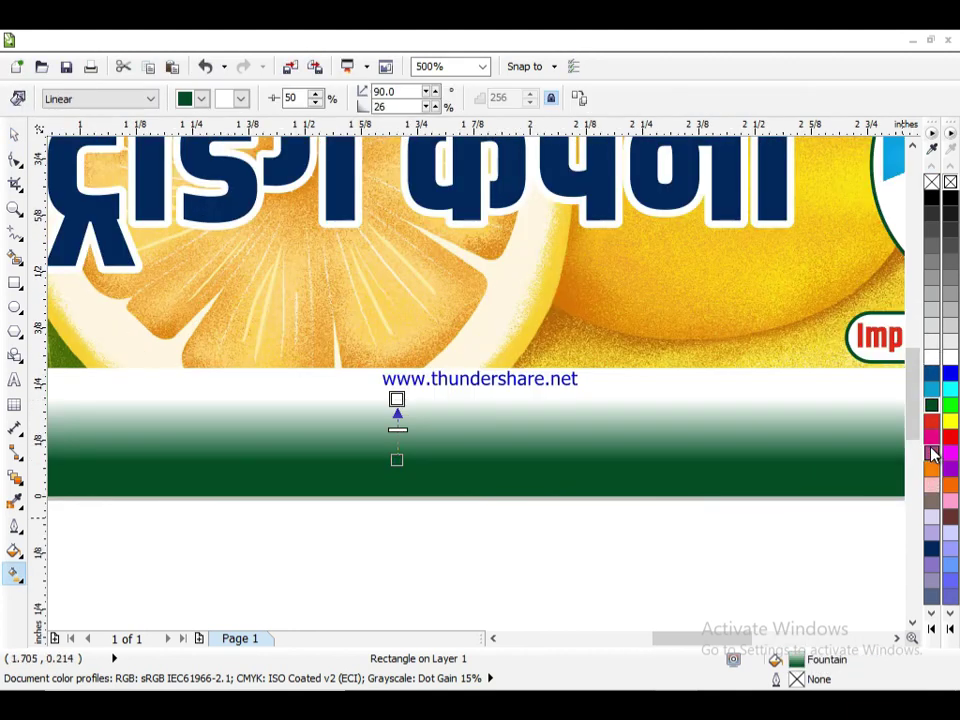
pyautogui.click(931, 405)
# Set the end colour of the bottom bar's fountain fill to Chartreuse (C40 M0 Y100 K0).
pyautogui.press('F11')
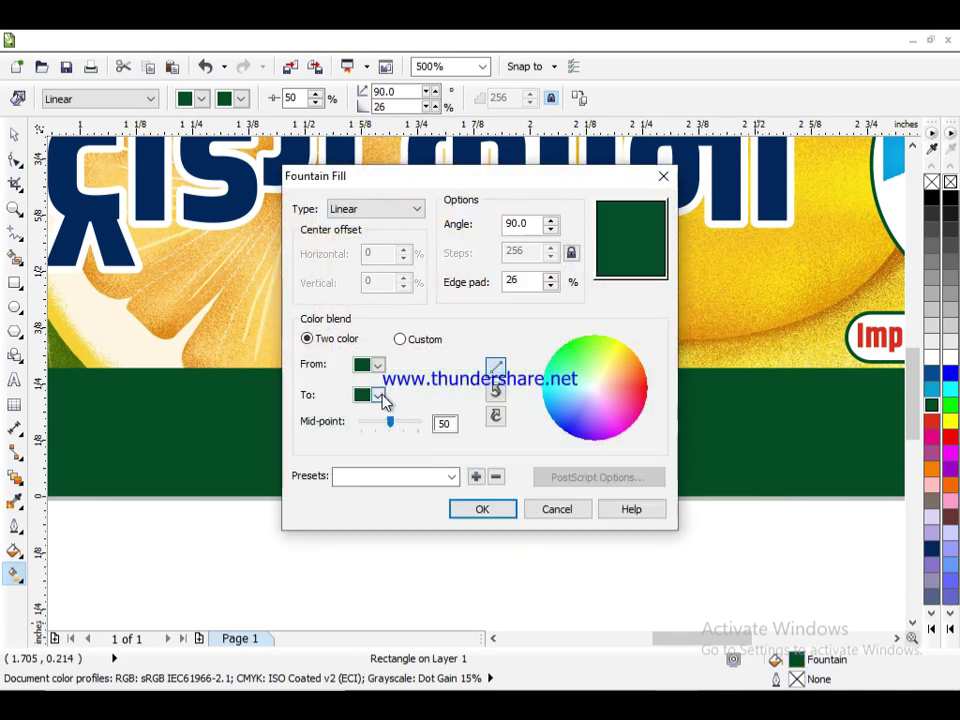
pyautogui.click(380, 396)
pyautogui.click(407, 531)
pyautogui.click(577, 529)
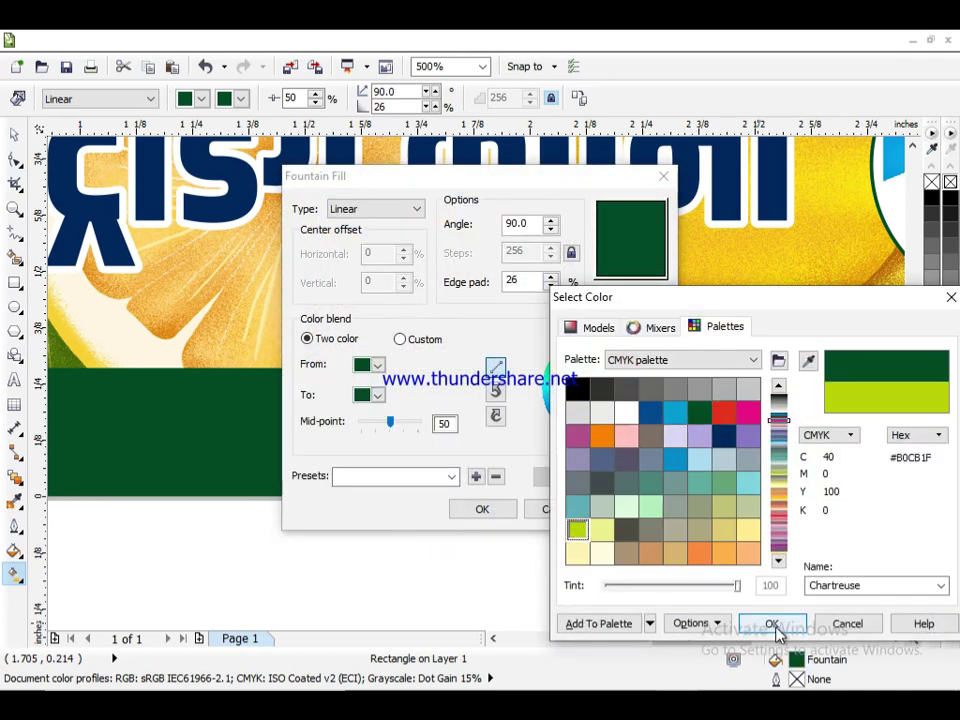
pyautogui.click(775, 627)
pyautogui.click(484, 512)
pyautogui.scroll(1, 410, 505)
pyautogui.scroll(-1, 410, 505)
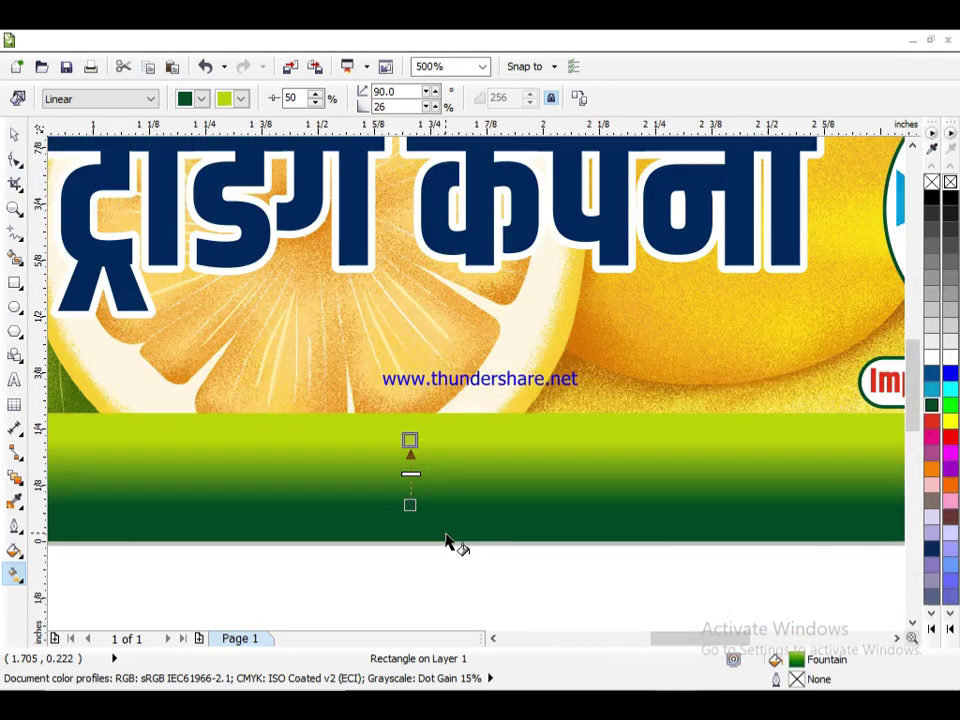
pyautogui.scroll(-1, 426, 480)
# Round the bottom bar's two upper corners to 0.25 inches and narrow it symmetrically to about 3.015 inches wide.
pyautogui.click(14, 133)
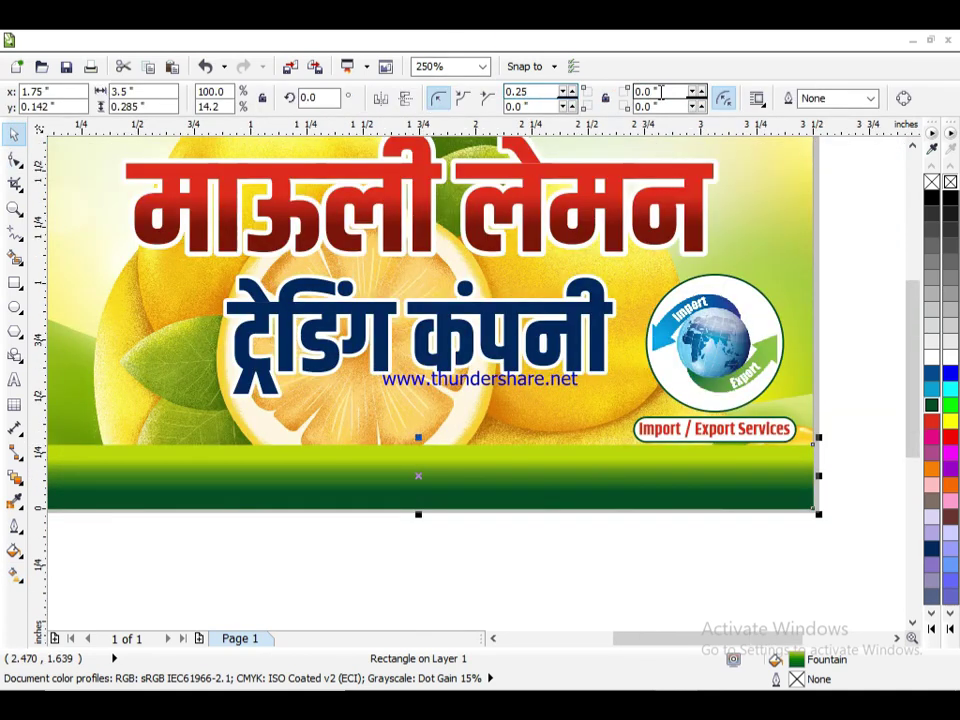
pyautogui.doubleClick(660, 92)
pyautogui.write('0.25')
pyautogui.press('Return')
pyautogui.moveTo(818, 477); pyautogui.dragTo(765, 475)
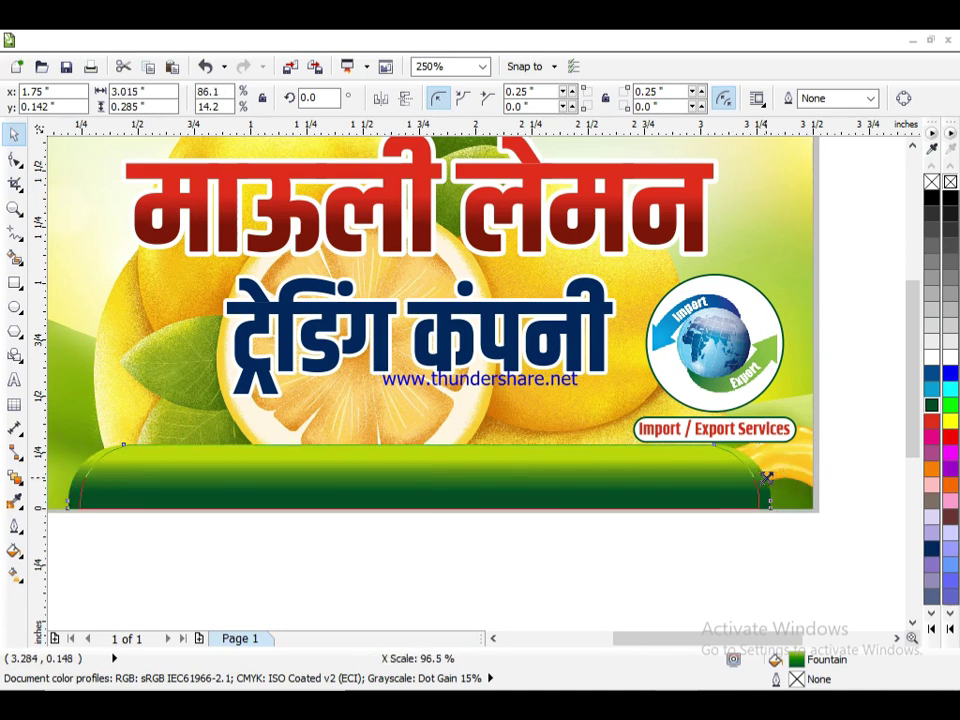
# Nudge the globe circle and its label up, and shrink them together to about 0.61 by 0.63 inches.
pyautogui.click(716, 356)
pyautogui.keyDown('shift'); pyautogui.click(733, 428); pyautogui.keyUp('shift')
pyautogui.press('Up')
pyautogui.press('Up')
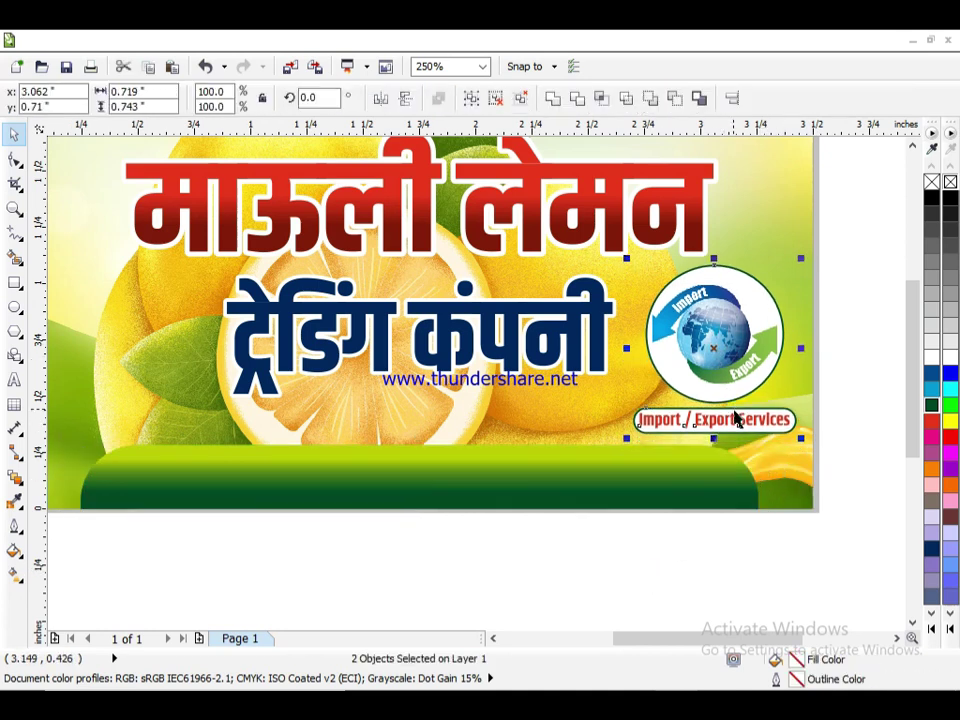
pyautogui.moveTo(627, 441); pyautogui.dragTo(639, 429)
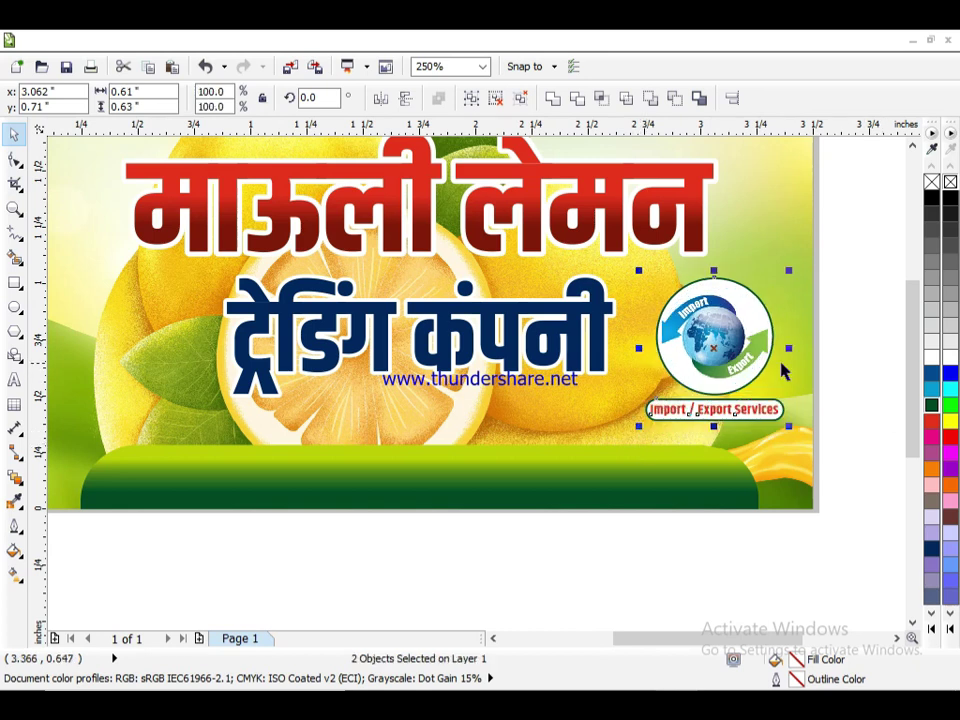
# Enlarge the globe circle and lower its label beneath it, scaling the whole badge to about 0.627 by 0.717 inches.
pyautogui.click(682, 340)
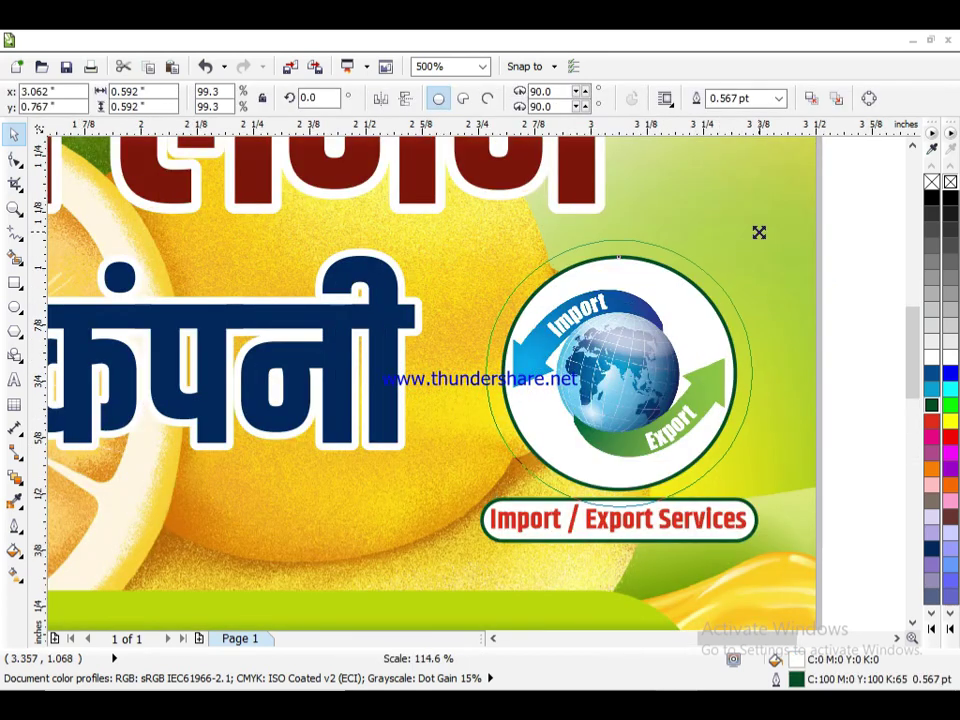
pyautogui.moveTo(759, 232); pyautogui.dragTo(759, 232)
pyautogui.click(669, 521)
pyautogui.press('Down')
pyautogui.press('Down')
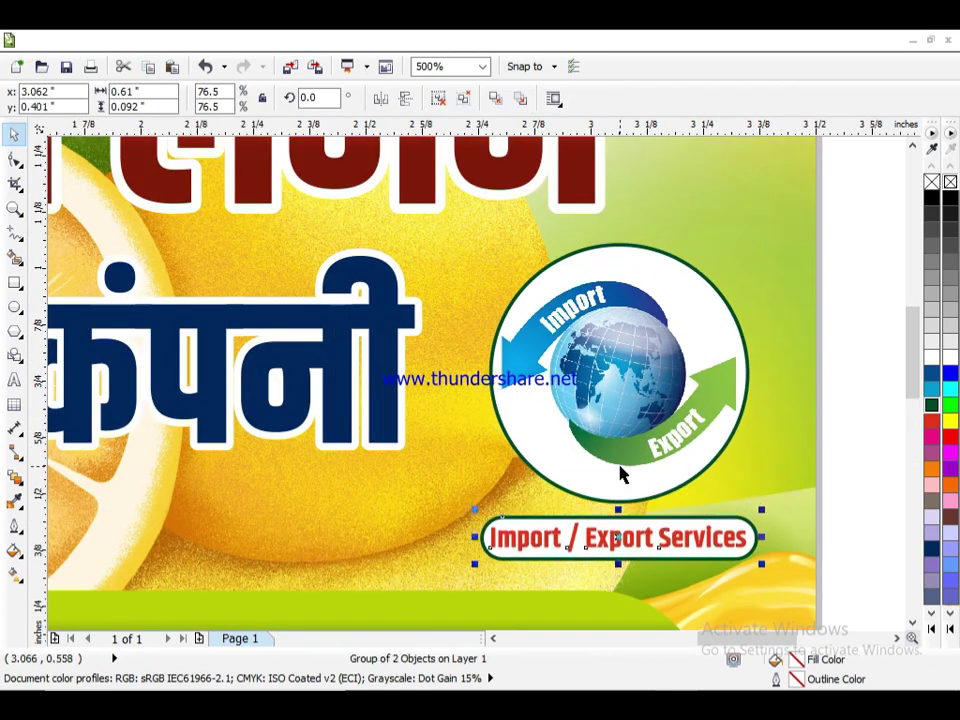
pyautogui.moveTo(763, 566); pyautogui.dragTo(776, 574)
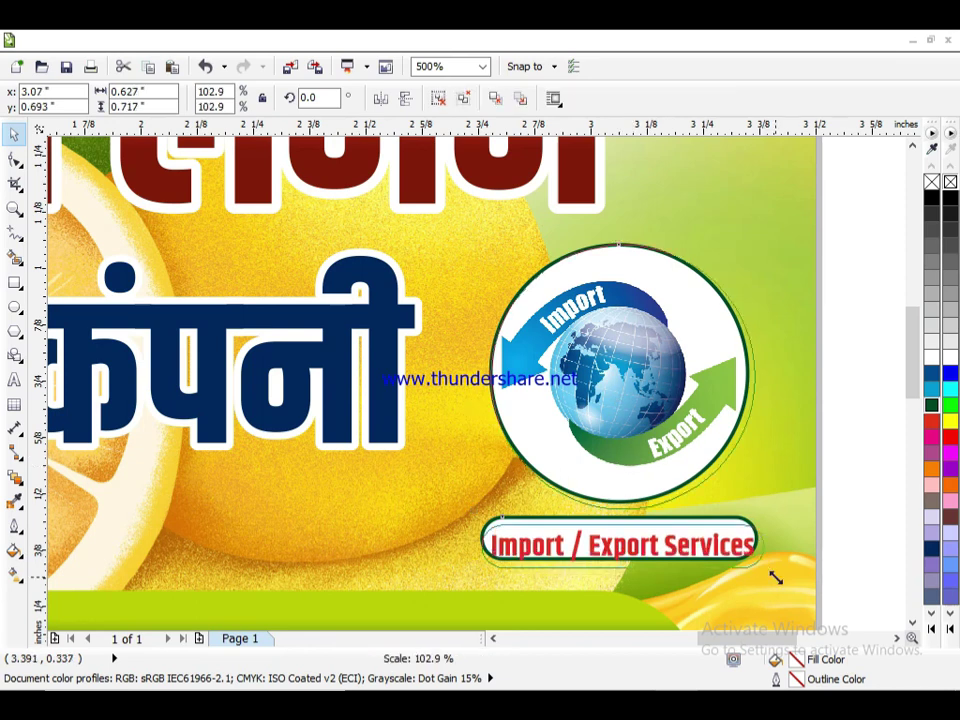
pyautogui.scroll(-6, 789, 418)
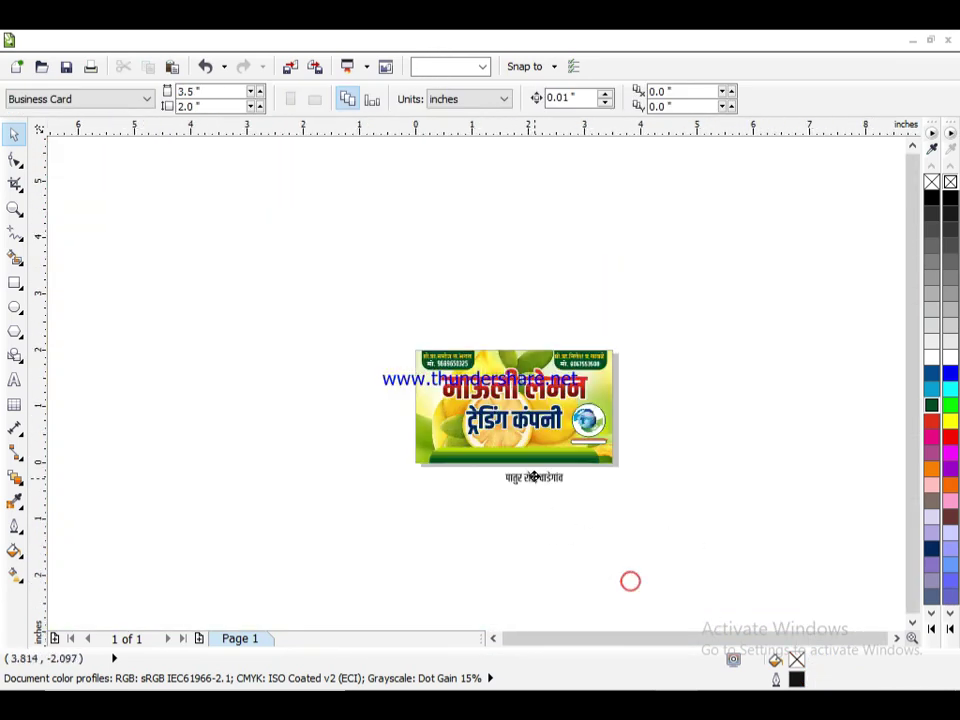
# Move the address text from below the card onto the green bottom bar, bring it to the front and centre it.
pyautogui.moveTo(534, 477); pyautogui.dragTo(519, 462)
pyautogui.scroll(3, 512, 458)
pyautogui.hotkey('shift', 'pageup')
pyautogui.keyDown('shift'); pyautogui.click(238, 388); pyautogui.keyUp('shift')
pyautogui.press('c')
pyautogui.press('e')
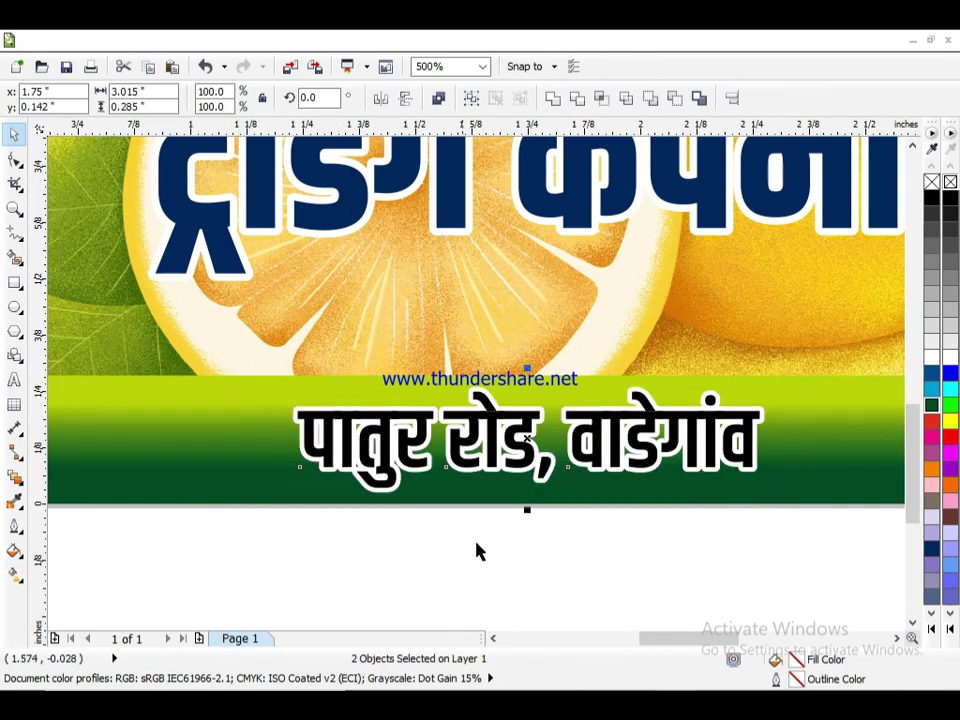
# Increase the green bottom bar's height to about 0.308 inches and centre the address text on it vertically again.
pyautogui.click(514, 575)
pyautogui.click(268, 429)
pyautogui.moveTo(529, 369); pyautogui.dragTo(529, 358)
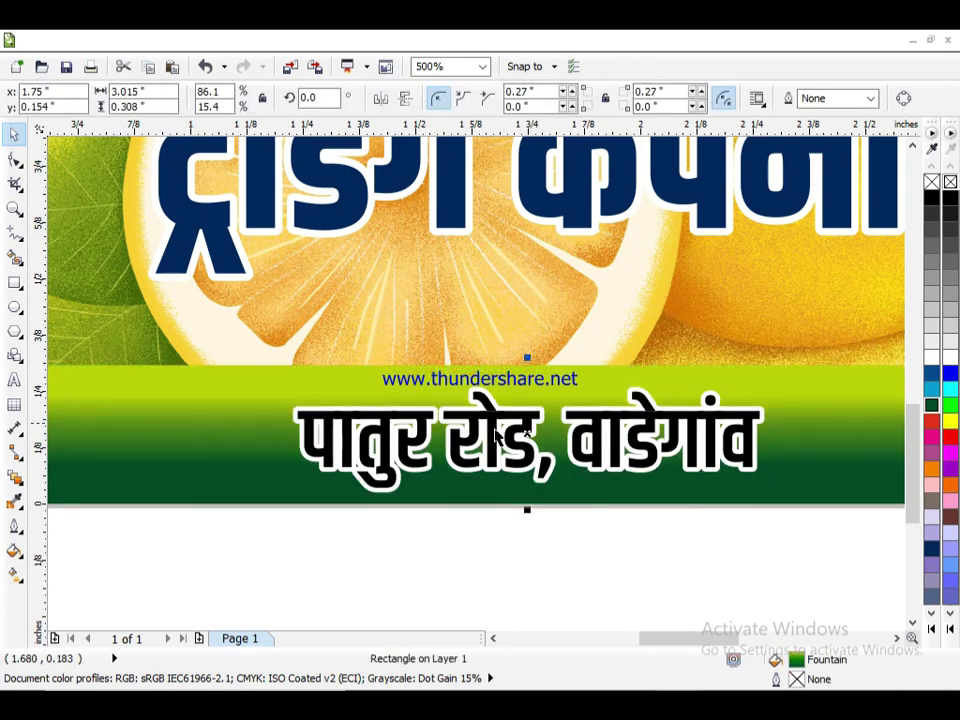
pyautogui.click(486, 427)
pyautogui.keyDown('shift'); pyautogui.click(247, 398); pyautogui.keyUp('shift')
pyautogui.press('e')
pyautogui.click(437, 559)
# Set the address text's white outline width to 2 pt.
pyautogui.click(456, 465)
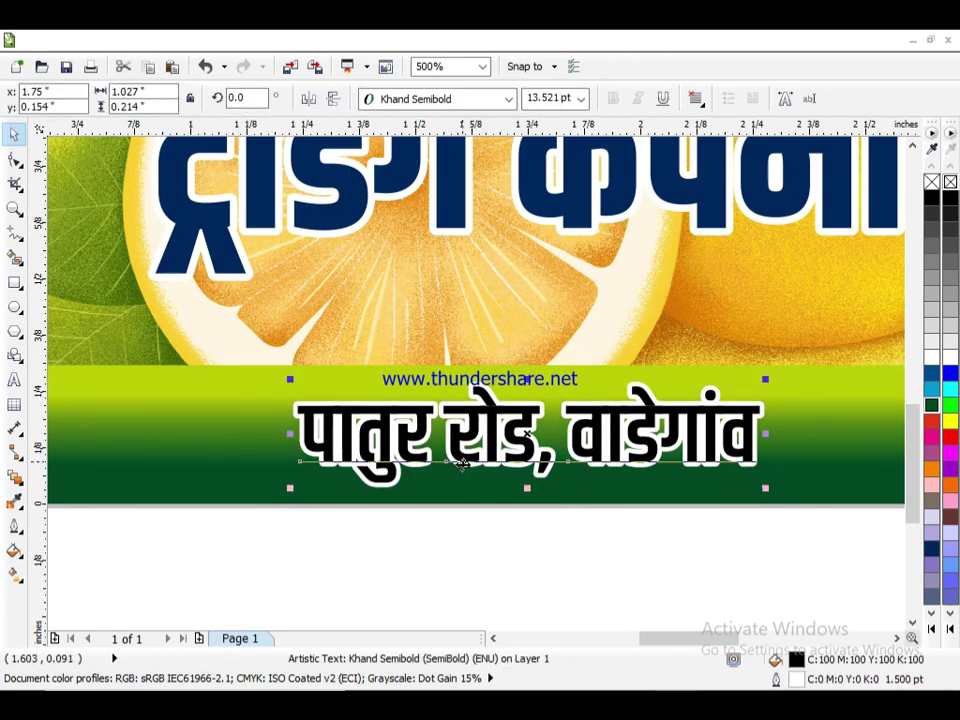
pyautogui.scroll(-2, 440, 475)
pyautogui.press('F12')
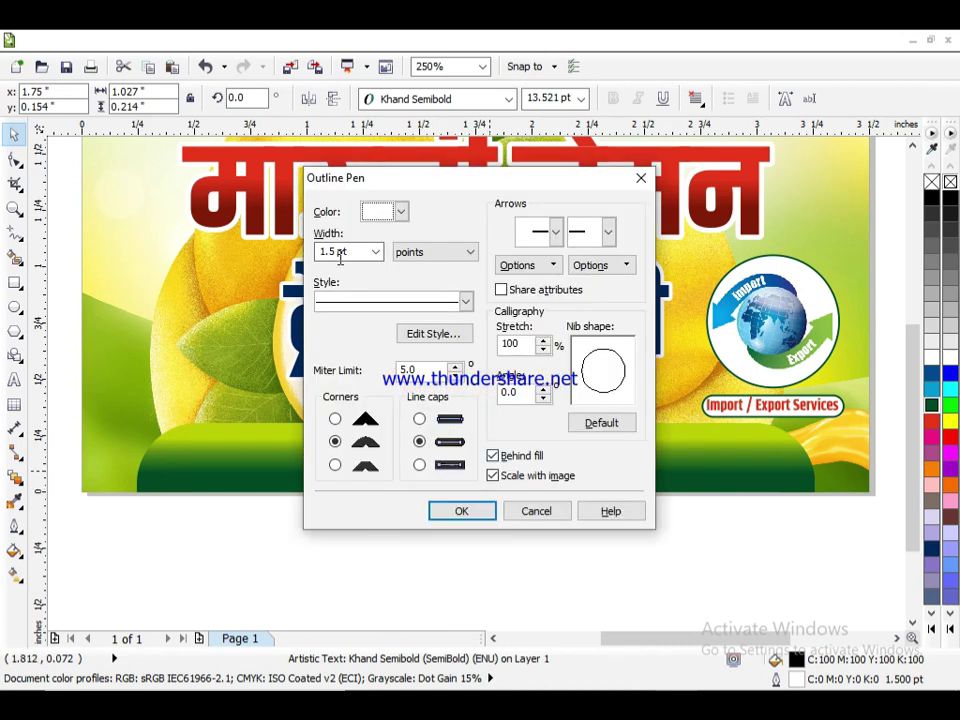
pyautogui.write('2')
pyautogui.press('Return')
# Place the green bottom bar and the address text inside the card background with PowerClip.
pyautogui.keyDown('shift'); pyautogui.click(195, 467); pyautogui.keyUp('shift')
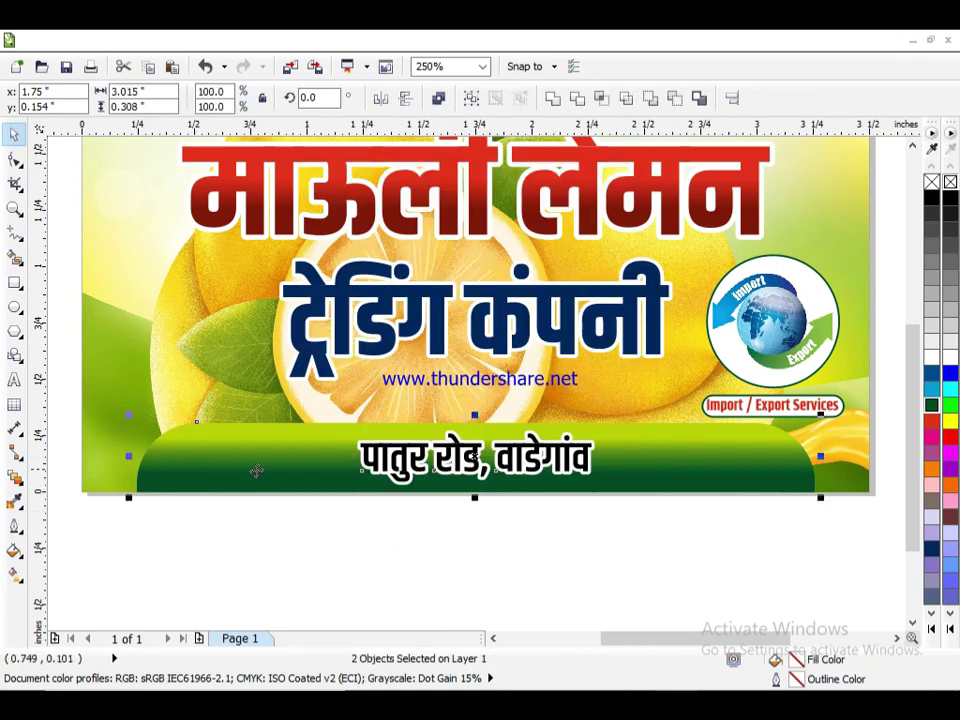
pyautogui.scroll(-2, 401, 563)
pyautogui.click(274, 40)
pyautogui.moveTo(330, 304)
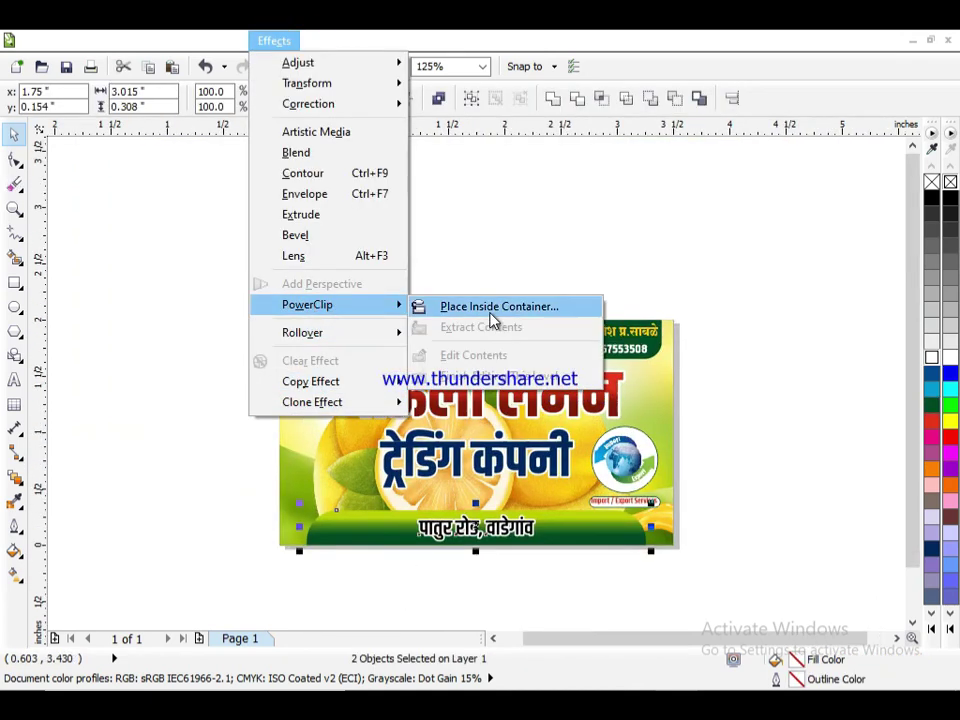
pyautogui.click(499, 306)
pyautogui.click(435, 341)
pyautogui.click(439, 253)
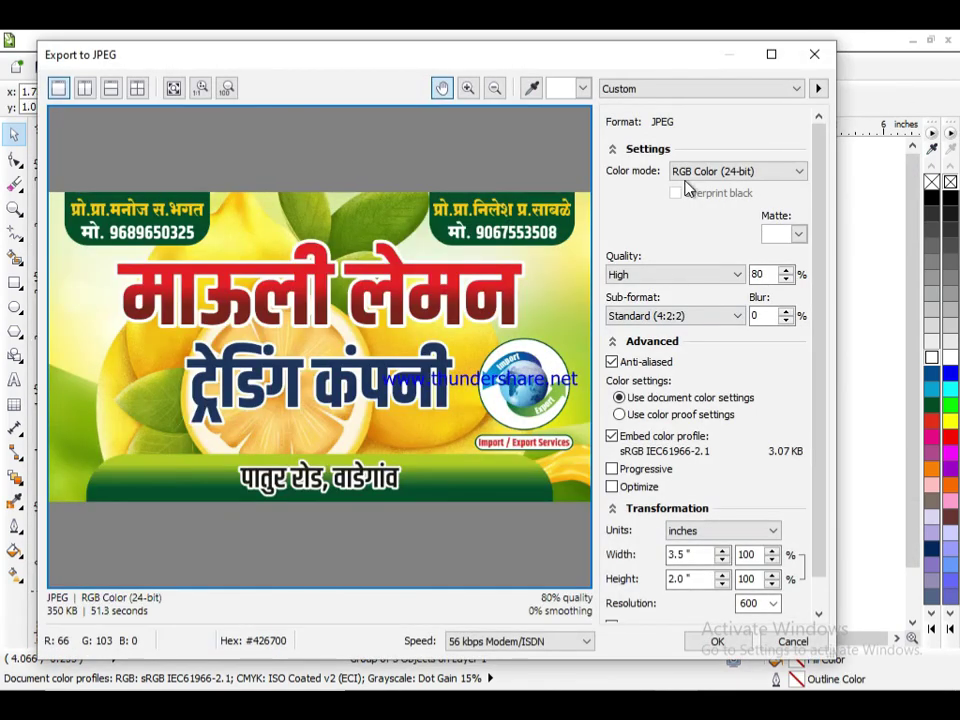
# Export the 3.5 by 2 inch card as a JPEG in CMYK Color (32-bit) mode.
pyautogui.click(686, 178)
pyautogui.click(685, 215)
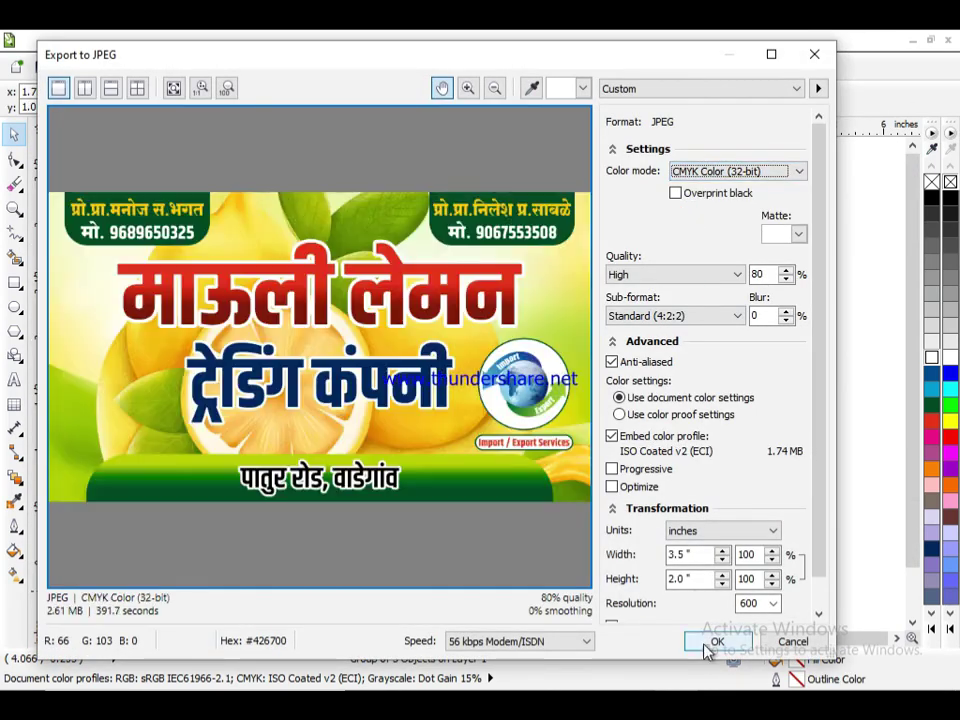
pyautogui.click(717, 641)
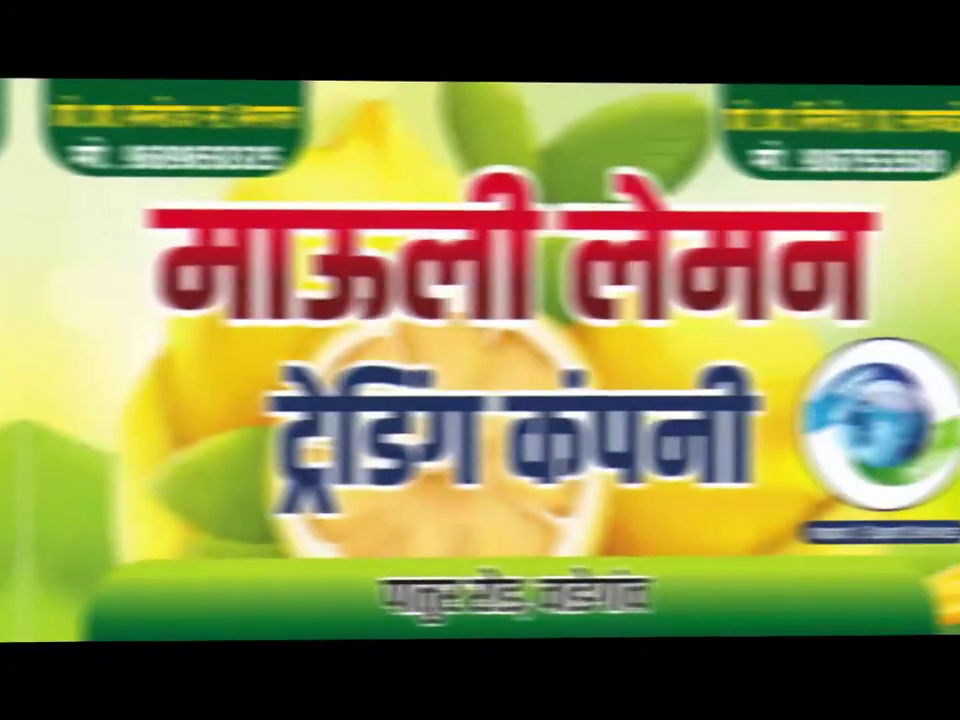